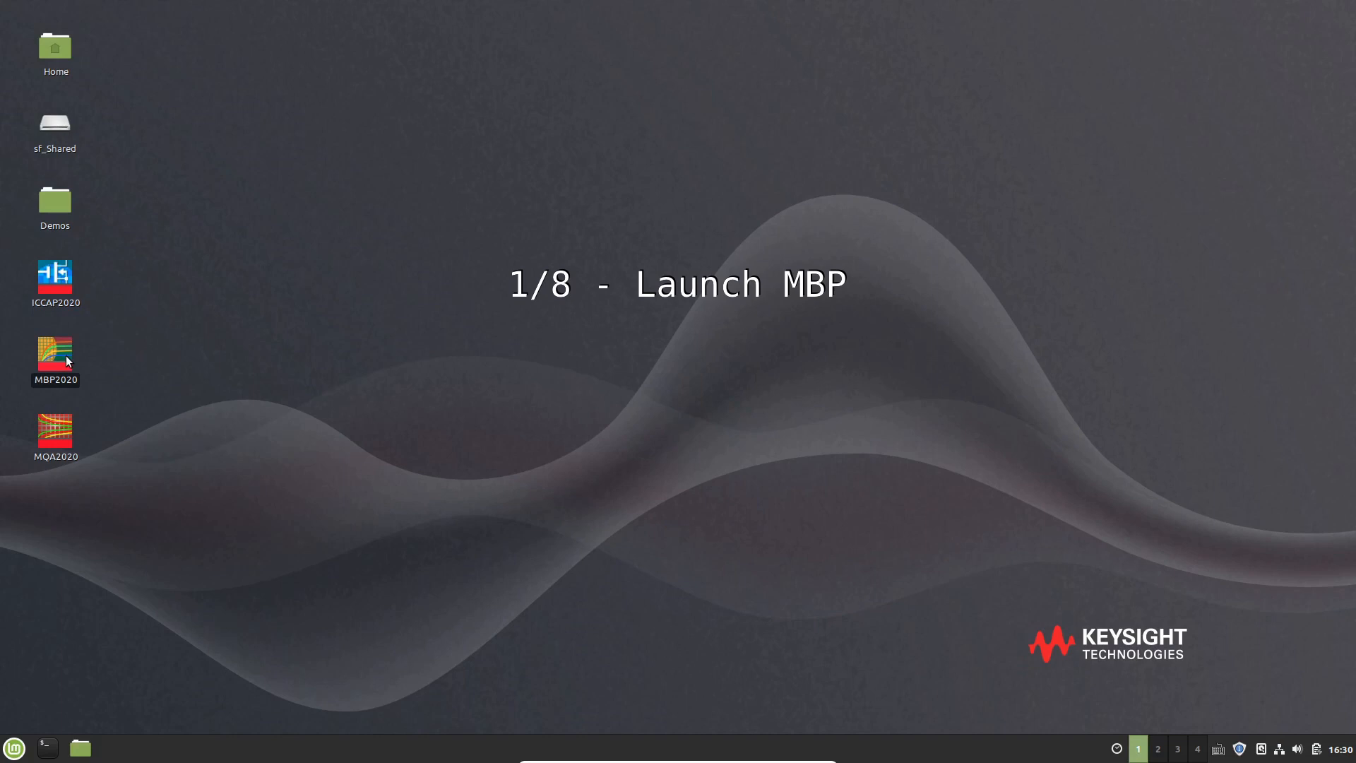
# Launch the Model Builder Program by running mbp from a terminal
pyautogui.doubleClick(64, 357)
pyautogui.write('which mbp')
pyautogui.press('Return')
pyautogui.write('mbp &')
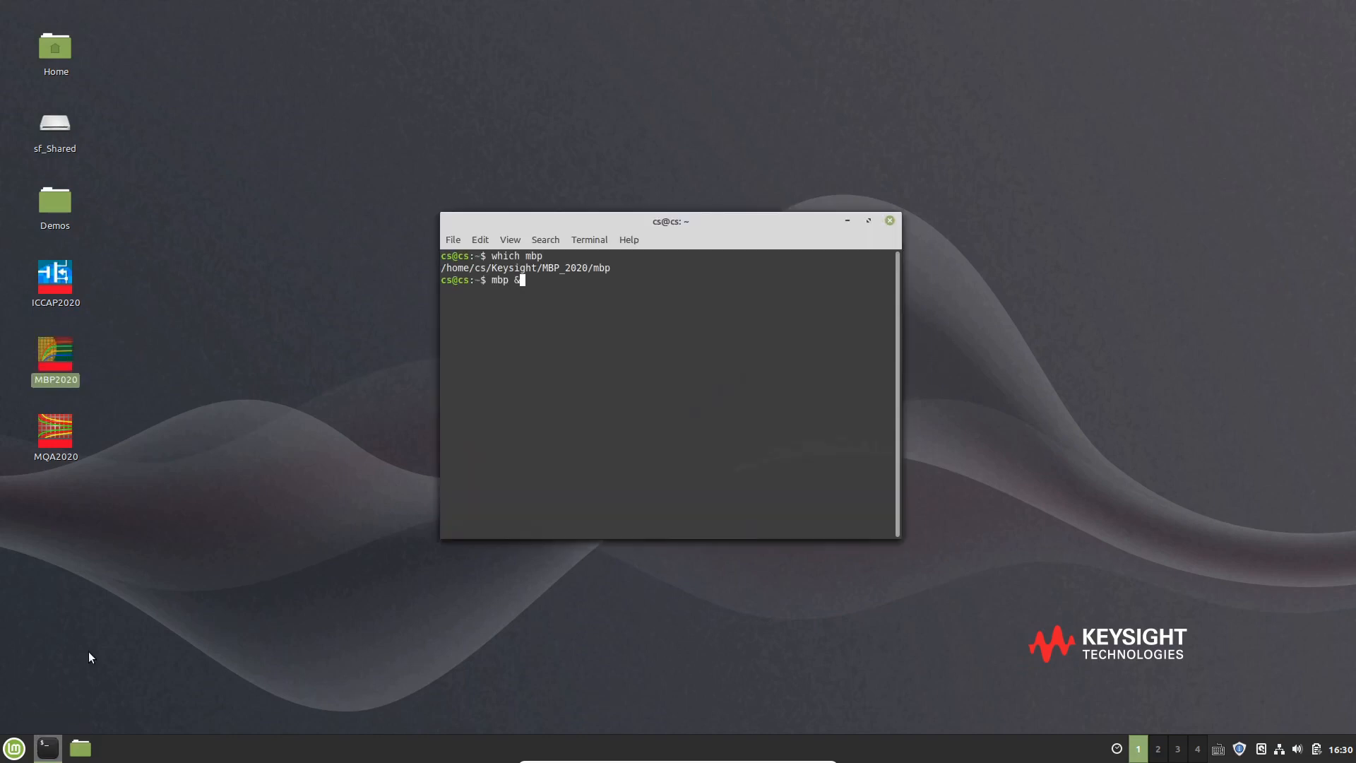
pyautogui.press('Return')
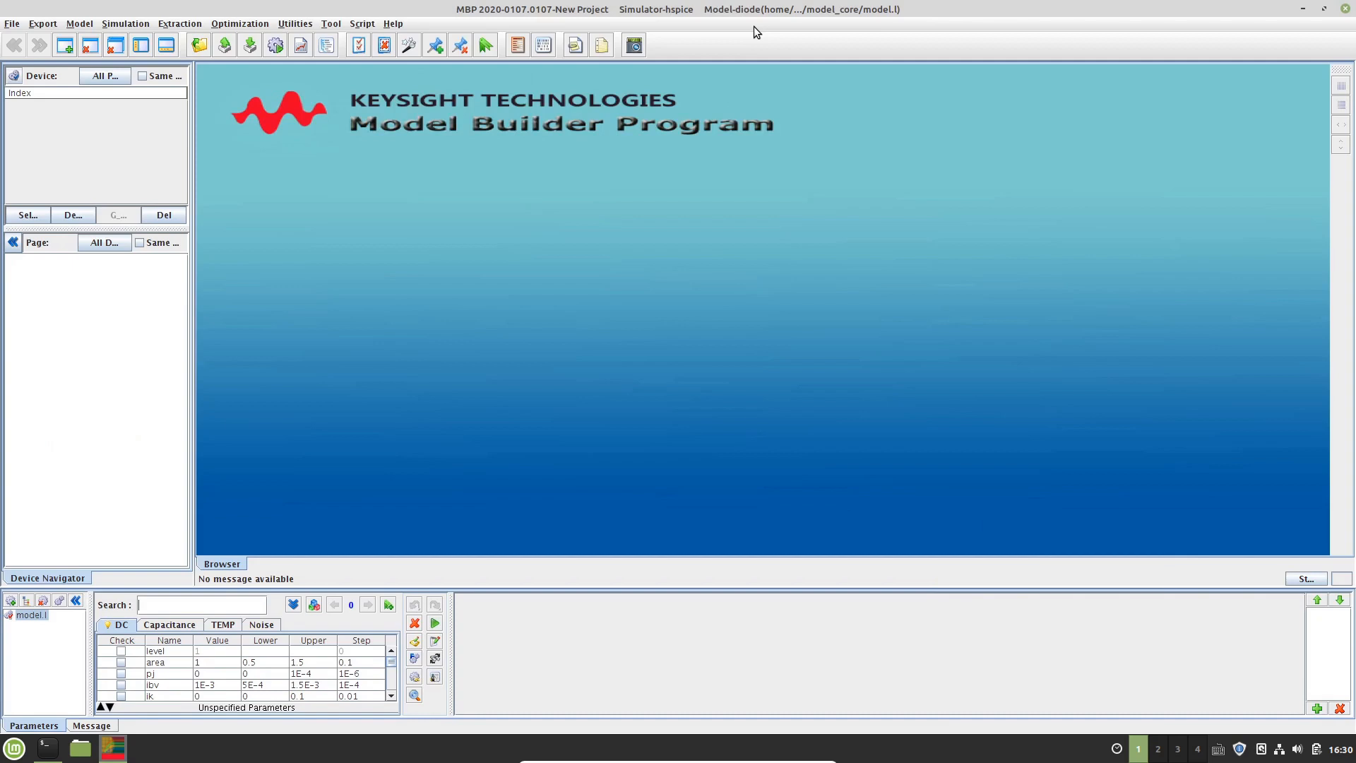
# Select the MOSFET bsim4 version 4.8 model for a DC hspice project and confirm starting a new project
pyautogui.hotkey('alt', 'm')
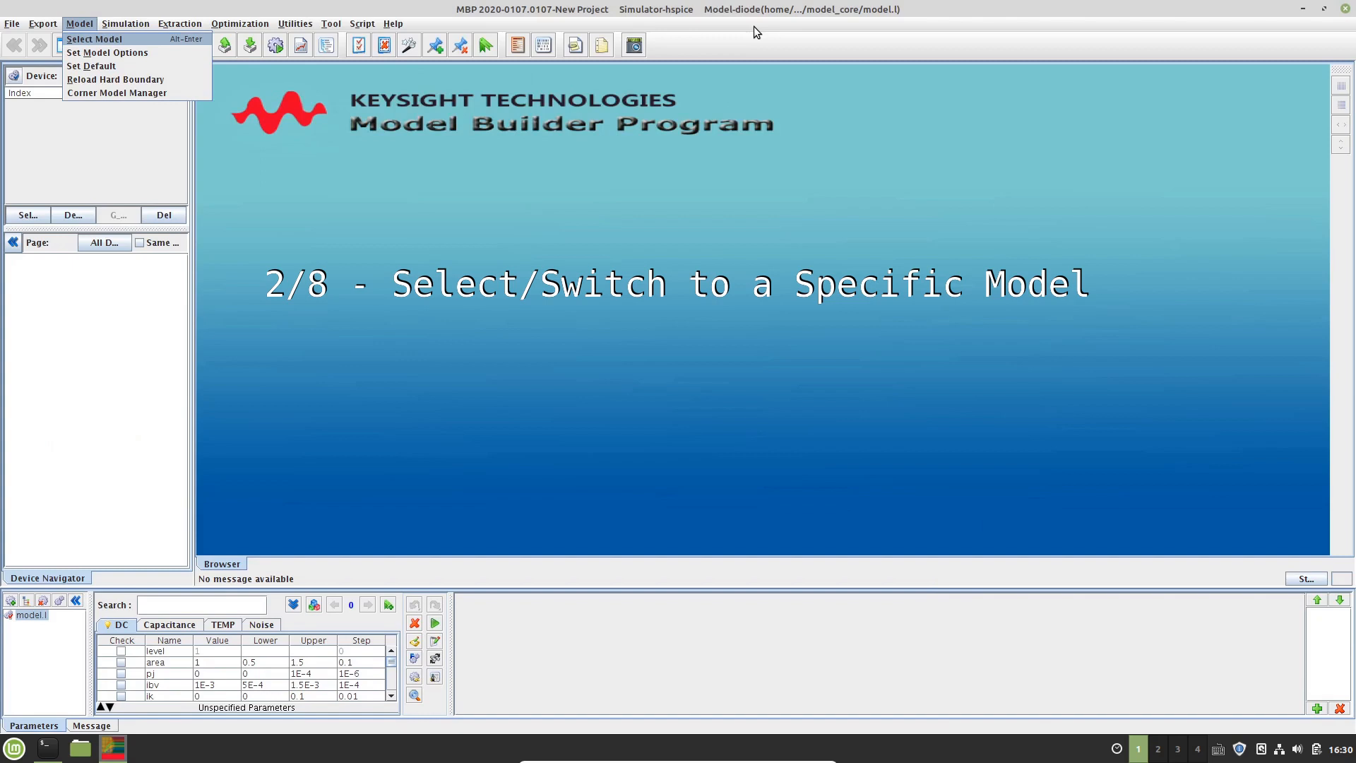
pyautogui.press('Return')
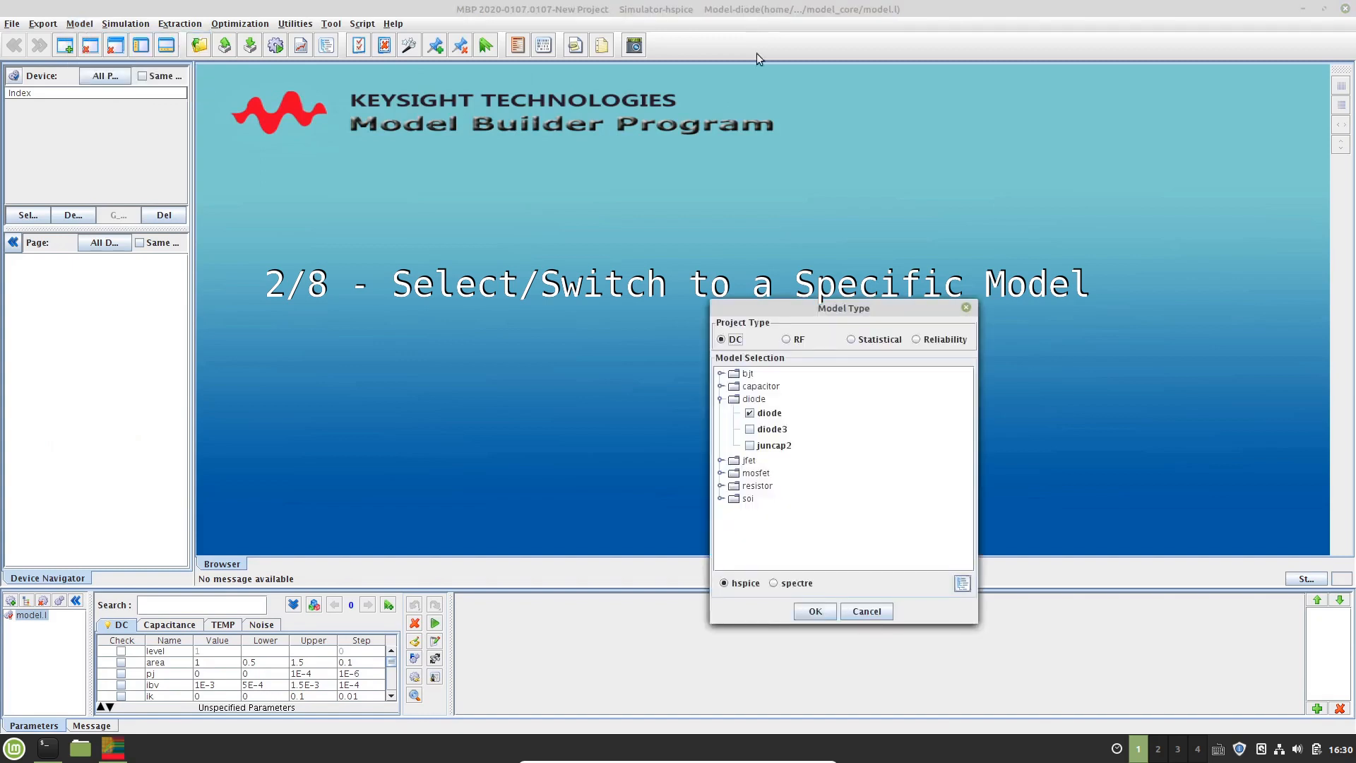
pyautogui.moveTo(793, 310); pyautogui.dragTo(667, 217)
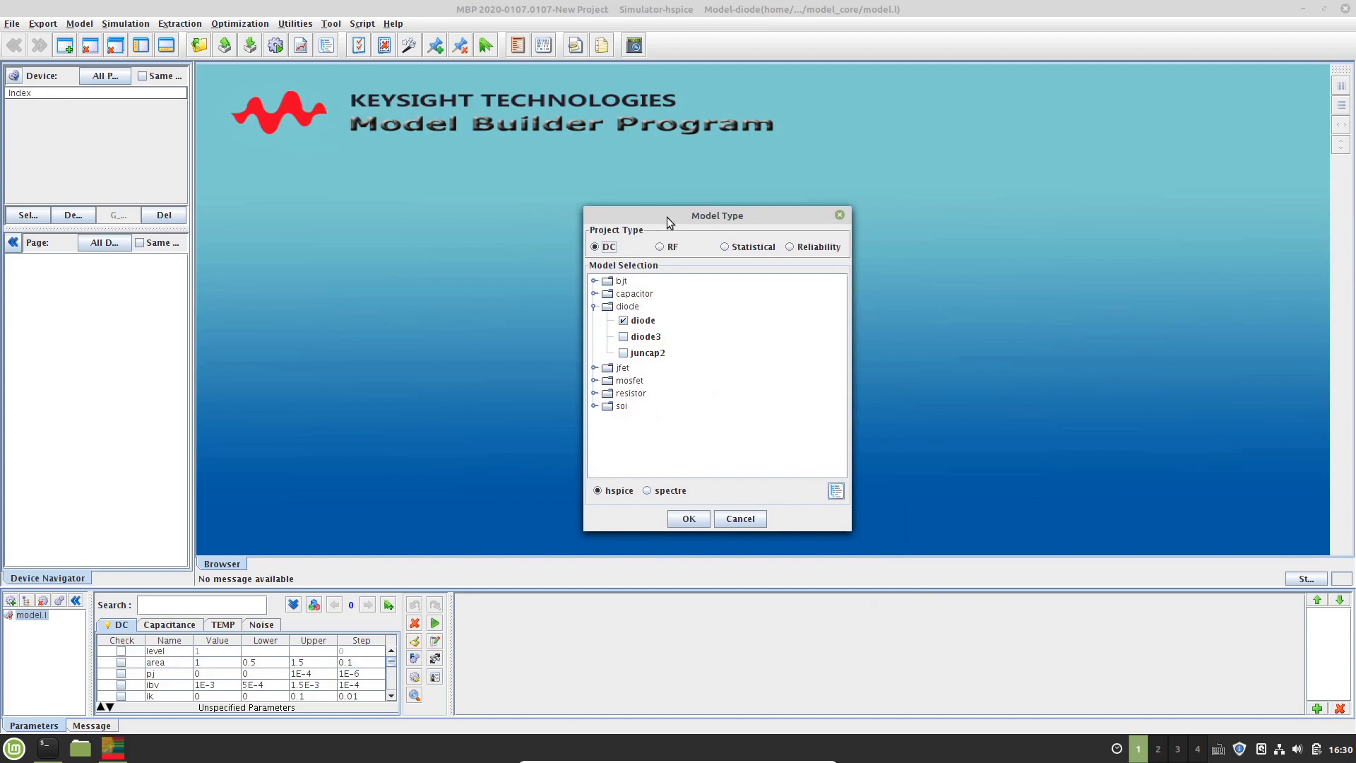
pyautogui.click(595, 383)
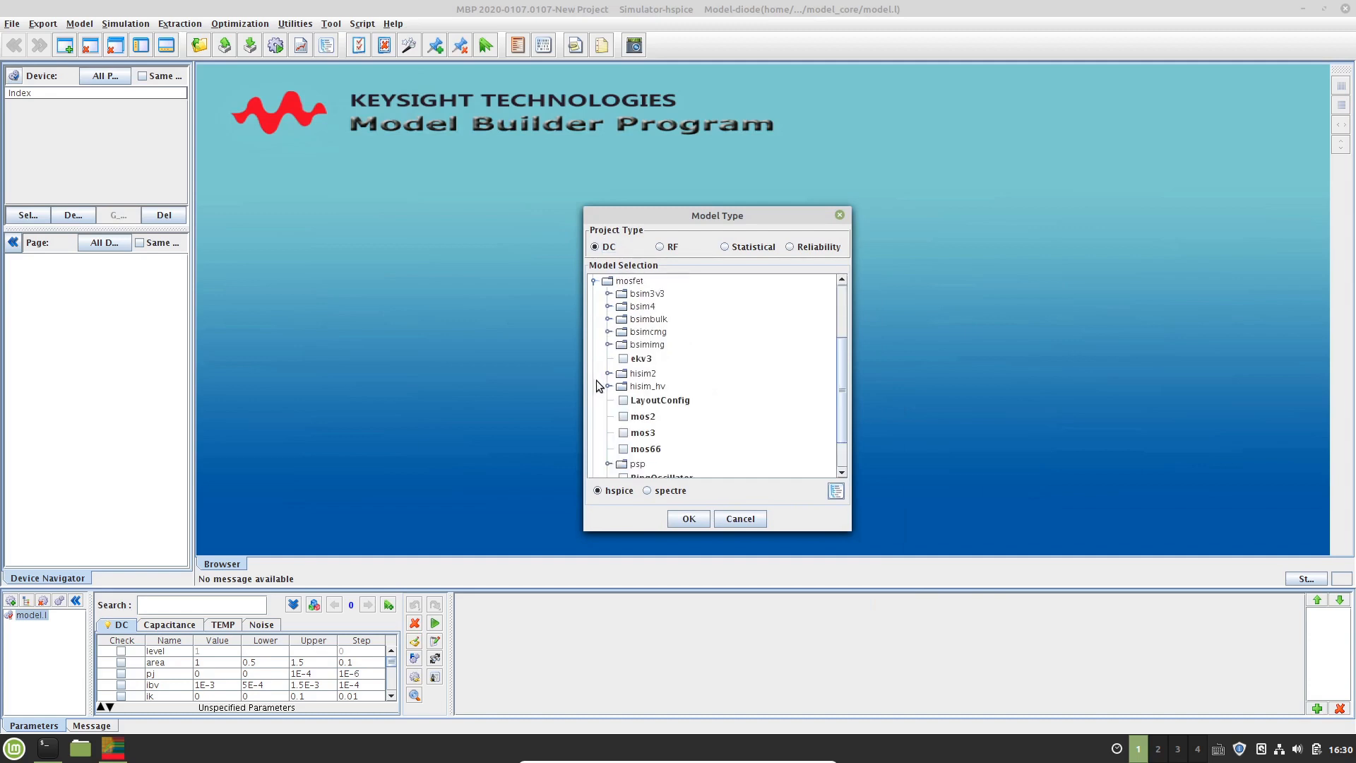
pyautogui.click(608, 306)
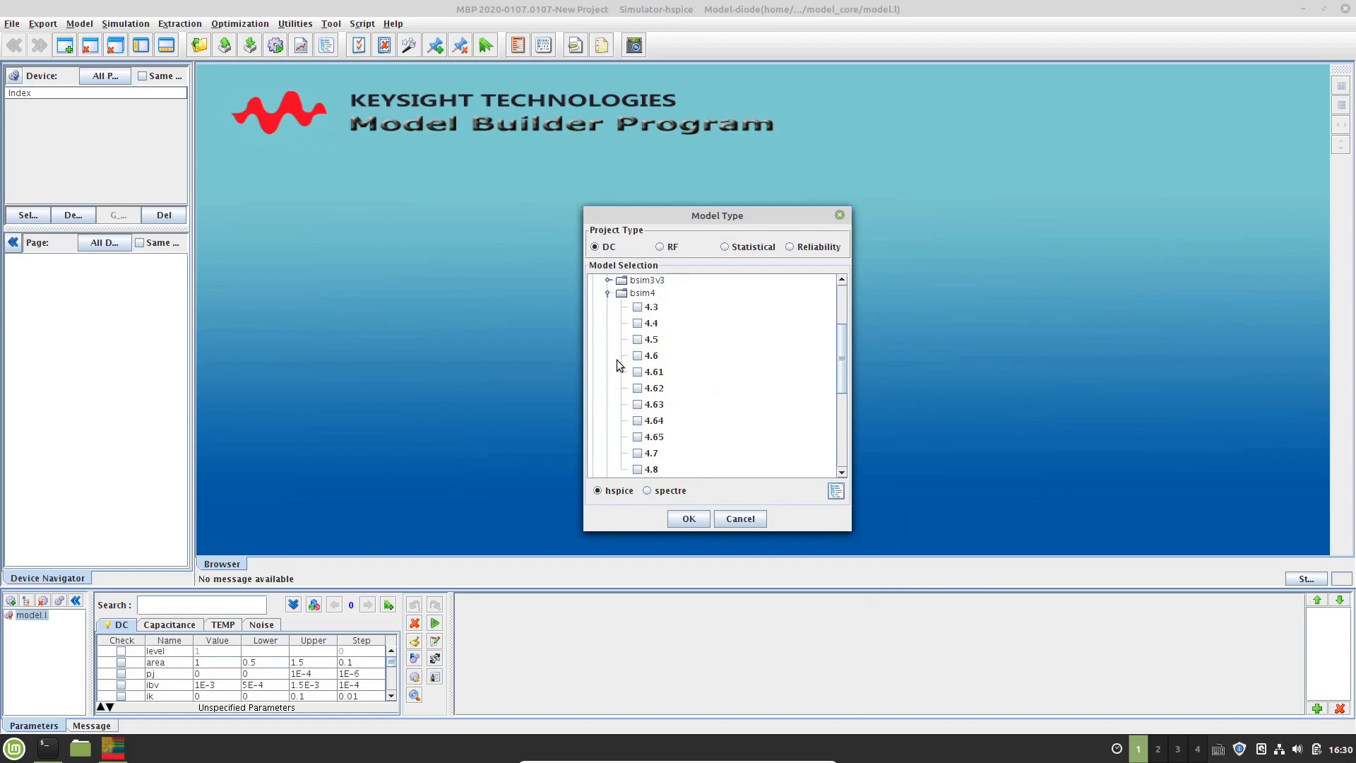
pyautogui.click(638, 471)
pyautogui.click(692, 521)
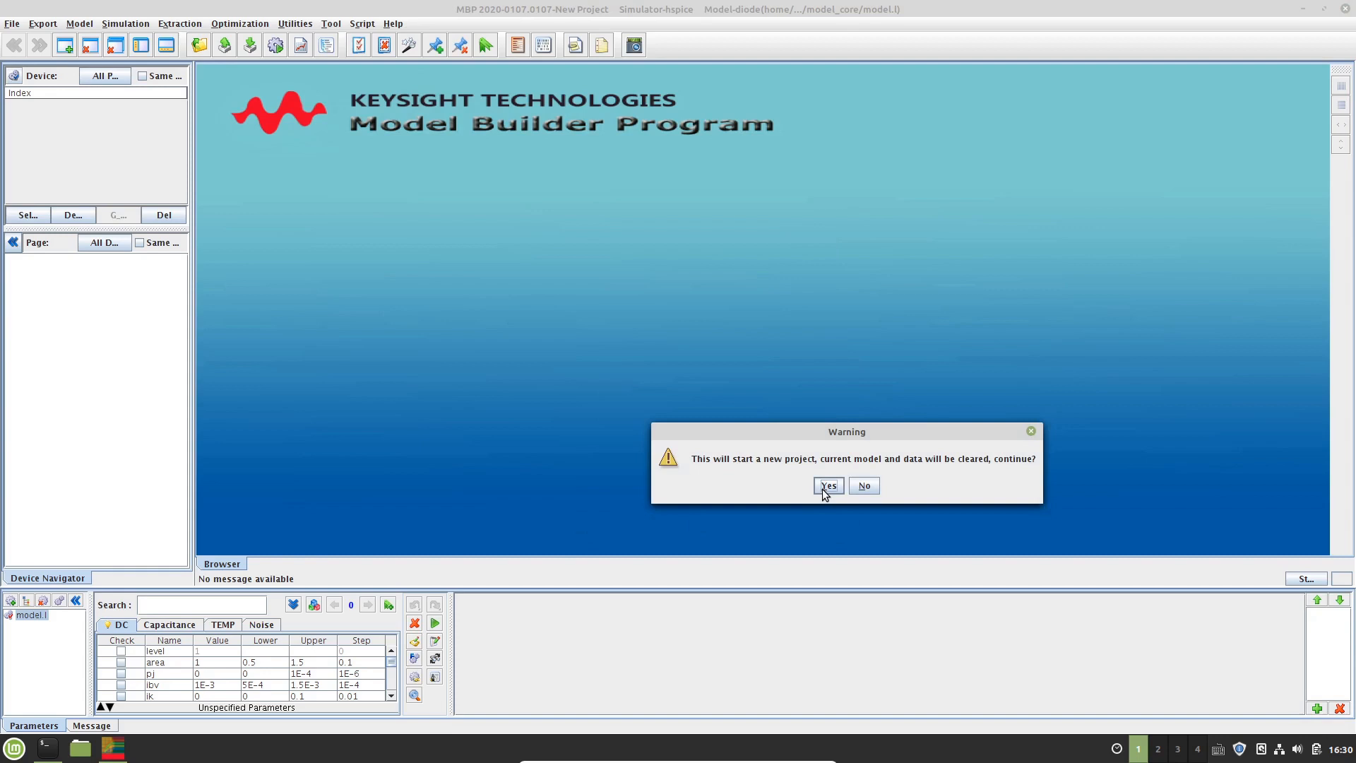
pyautogui.click(827, 487)
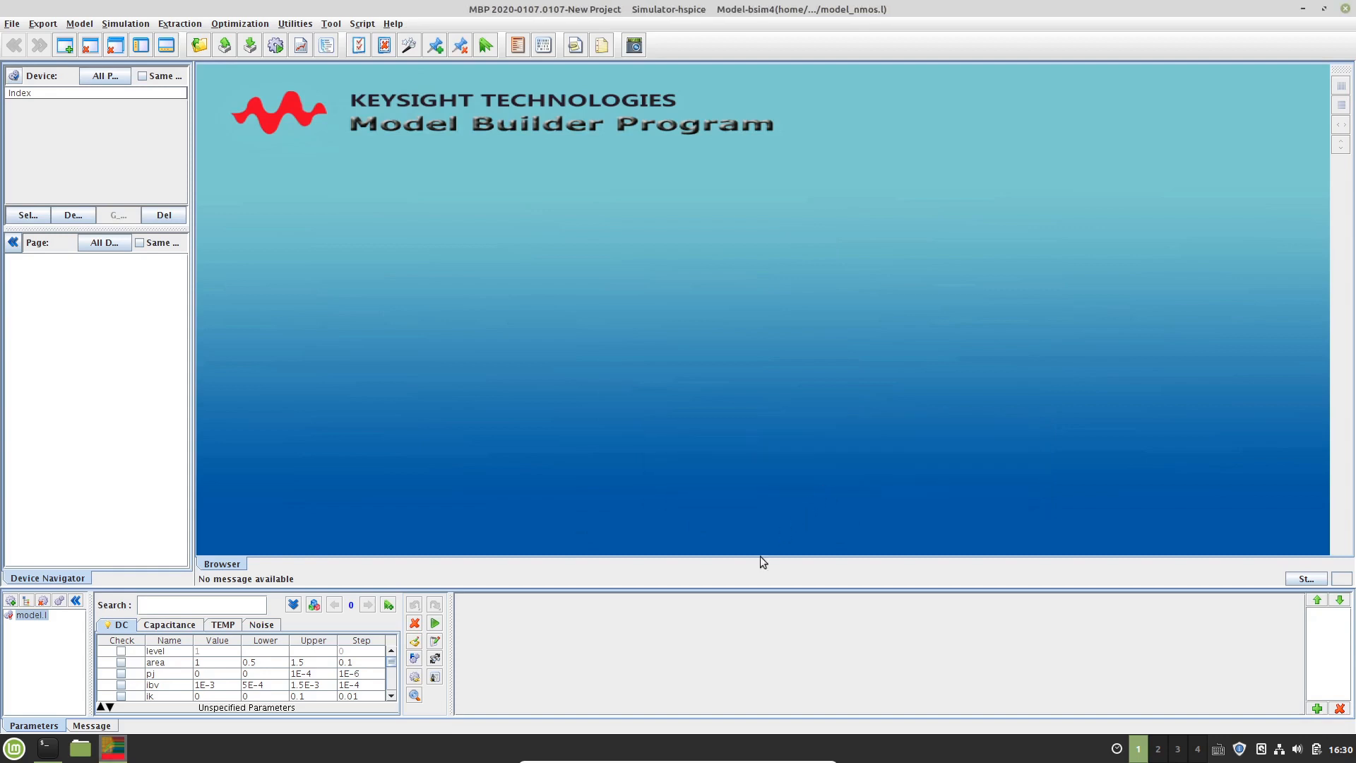
# Load all measurement data files from the data folder
pyautogui.click(231, 651)
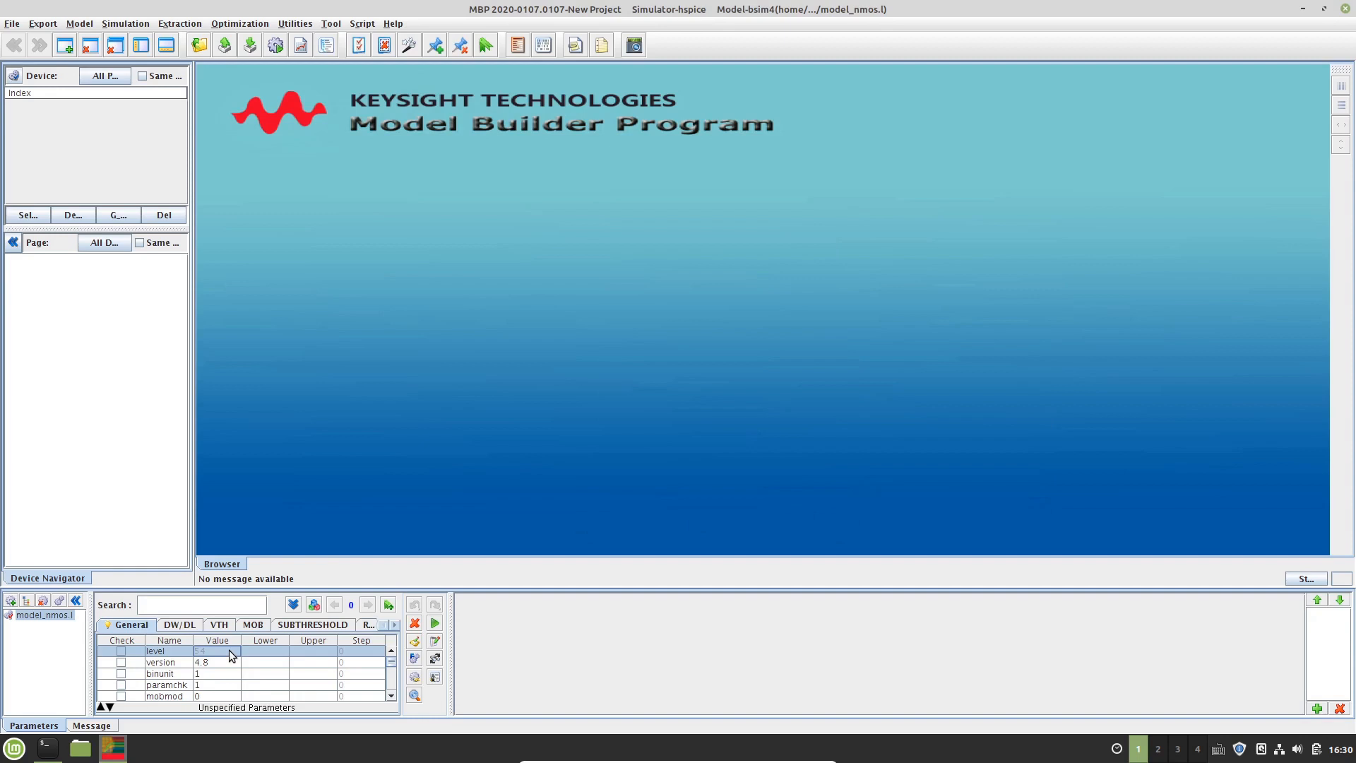
pyautogui.hotkey('alt', 'f')
pyautogui.press('Down')
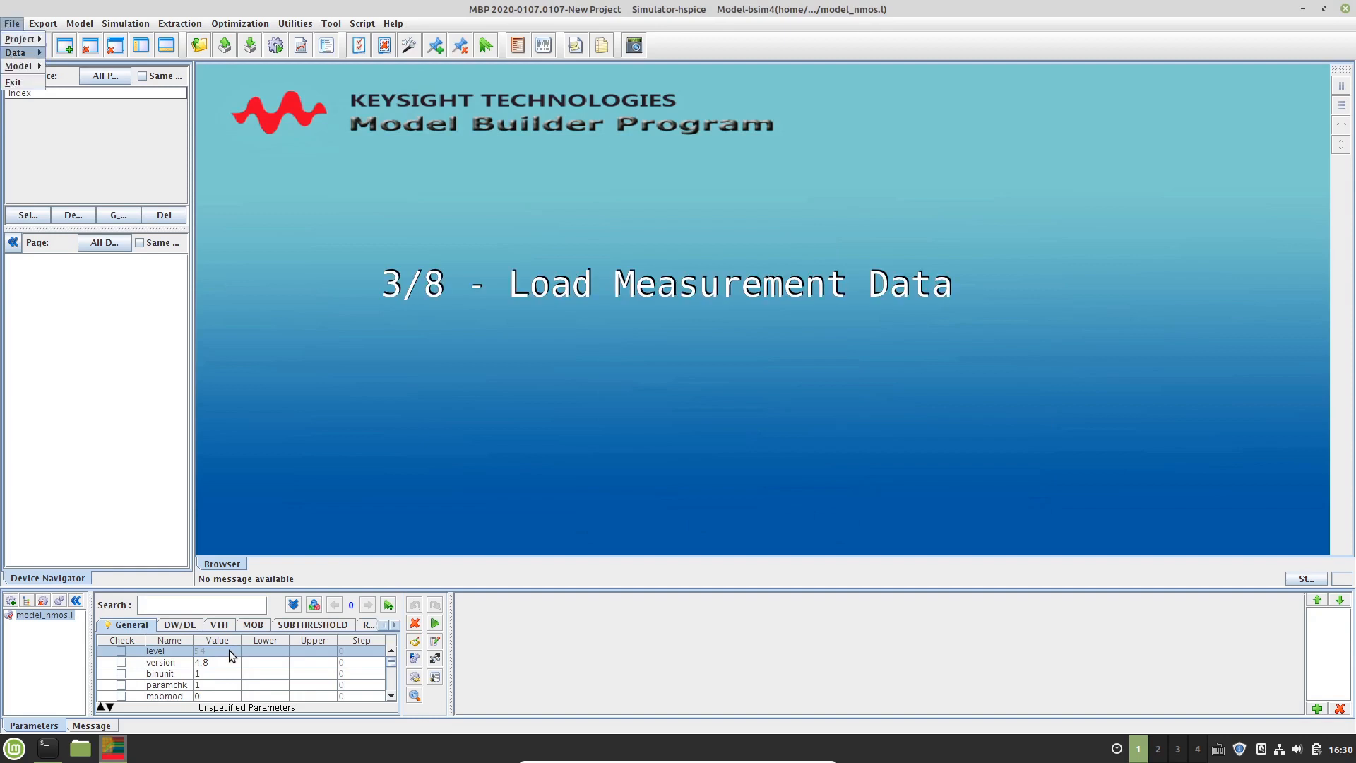
pyautogui.press('Right')
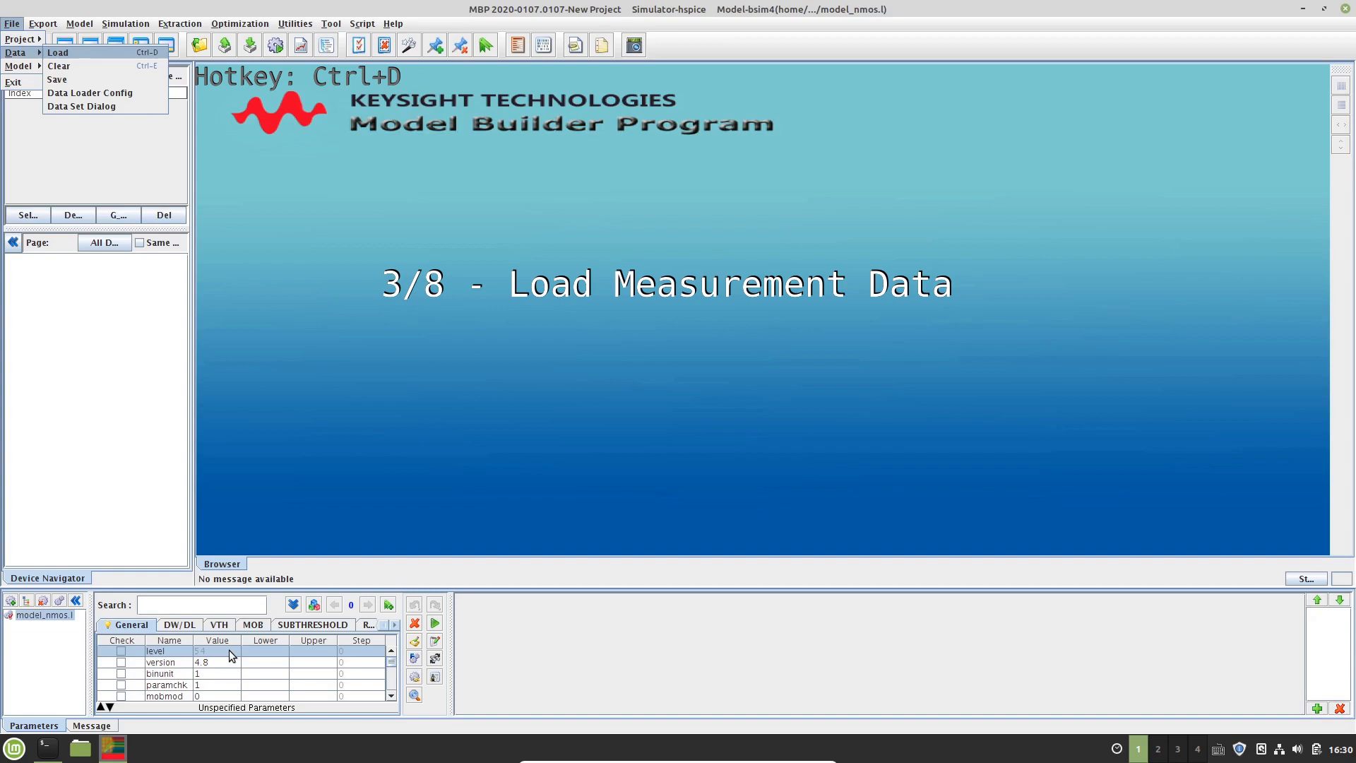
pyautogui.press('Return')
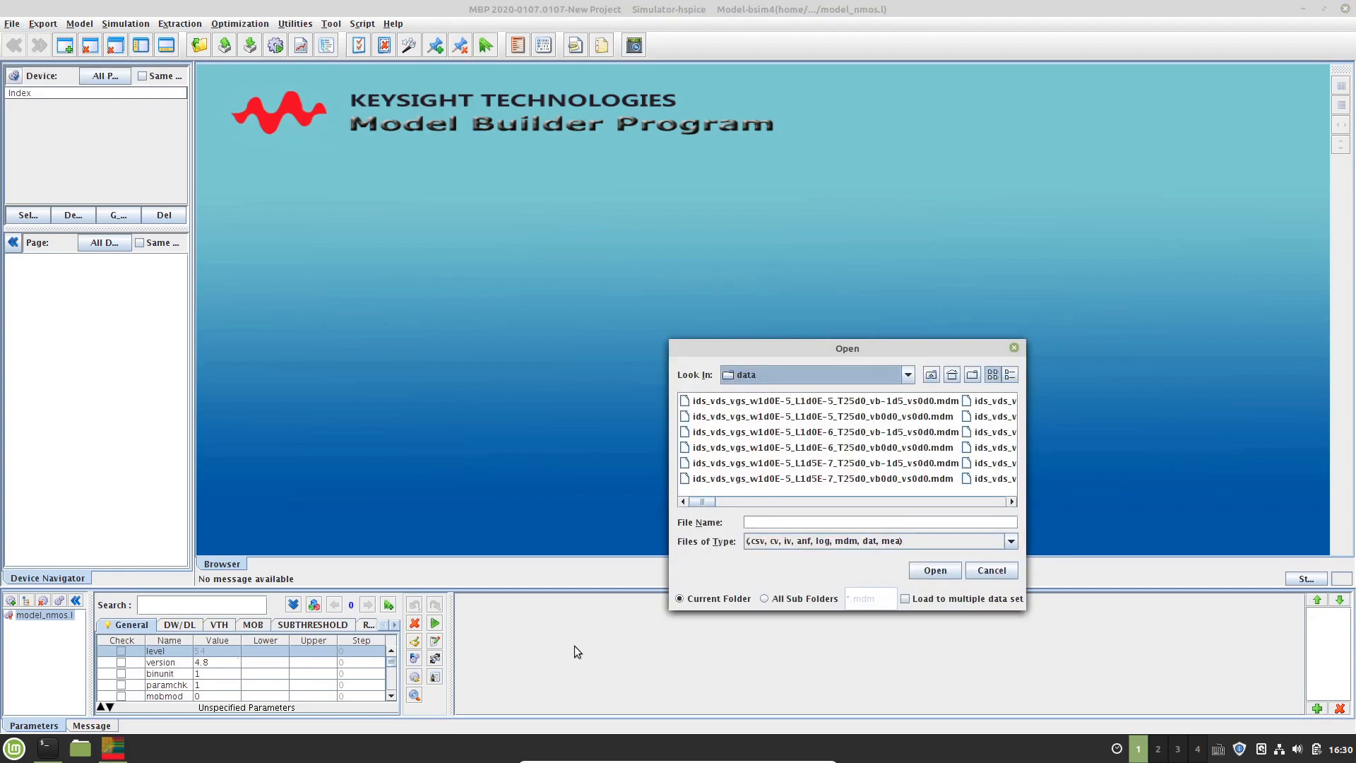
pyautogui.click(786, 313)
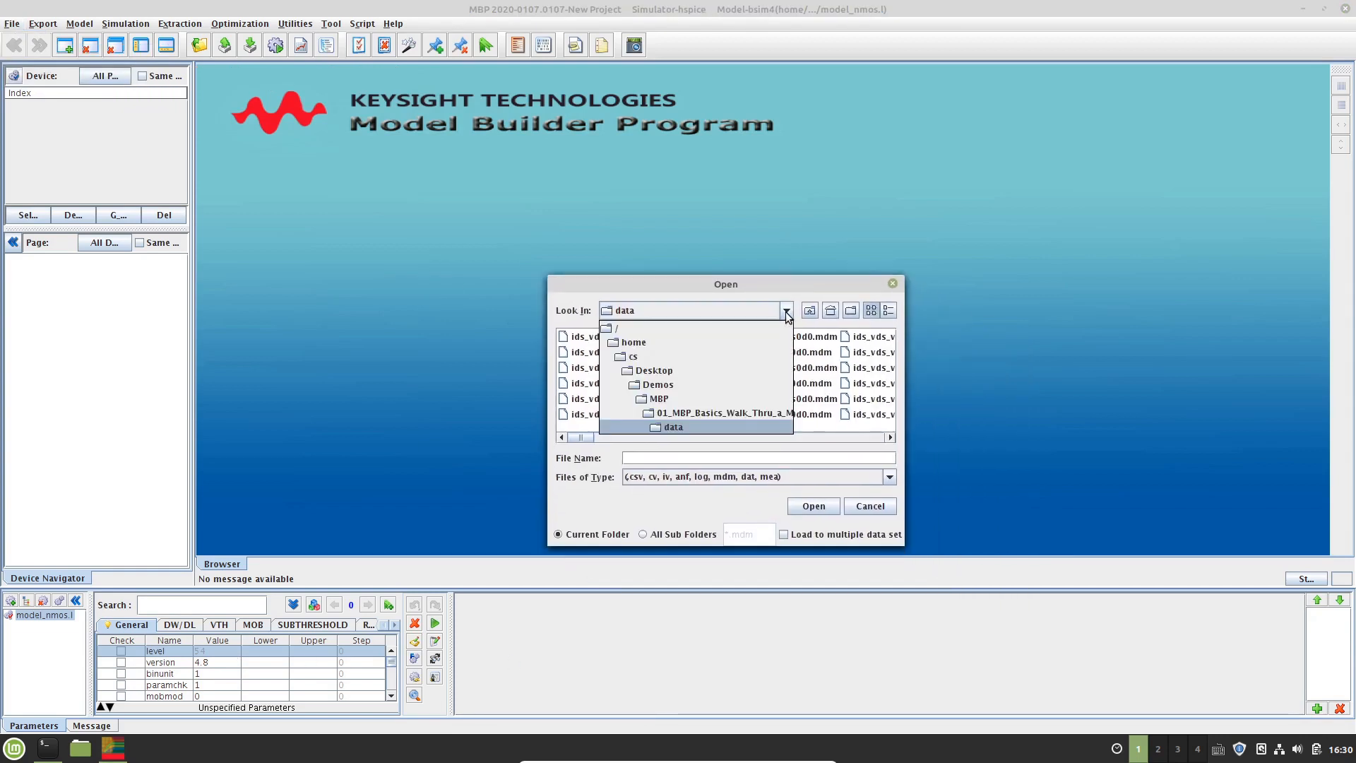
pyautogui.click(746, 427)
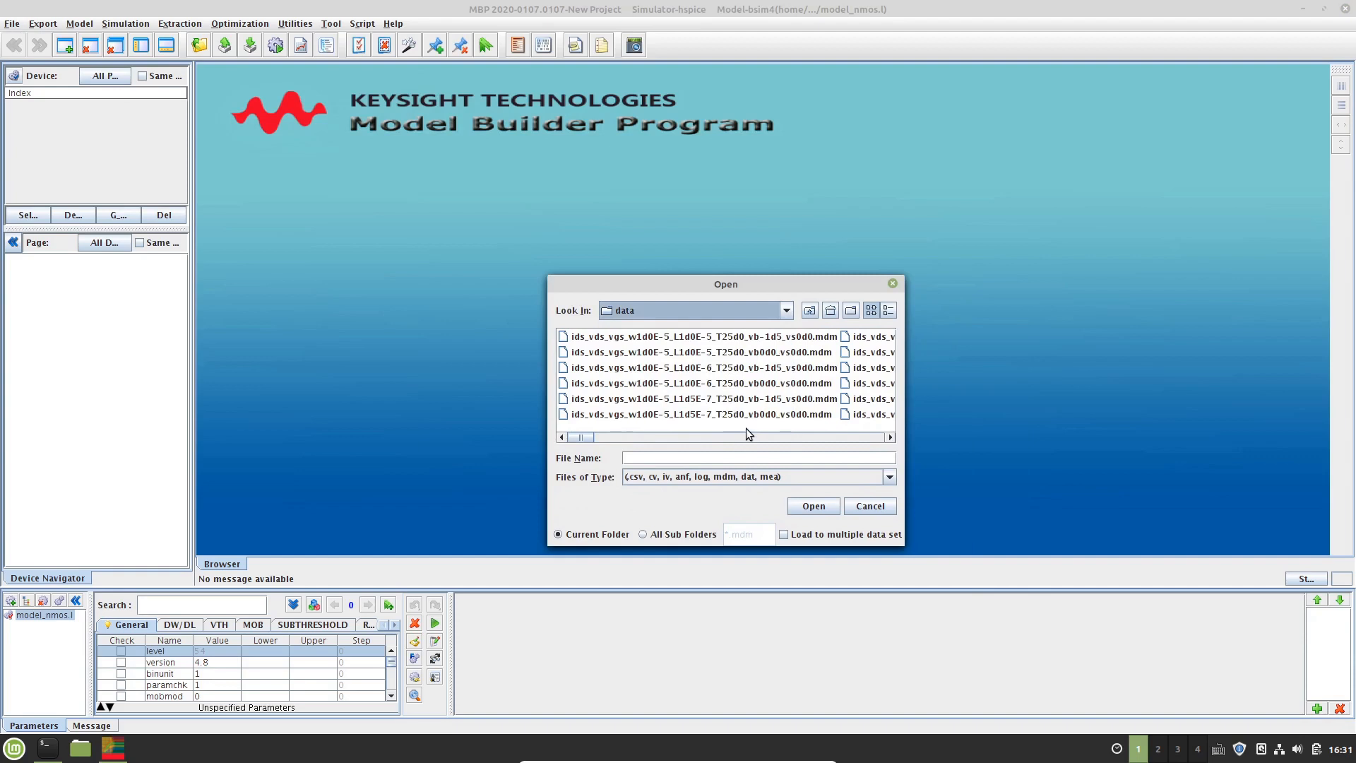
pyautogui.click(729, 374)
pyautogui.hotkey('ctrl', 'a')
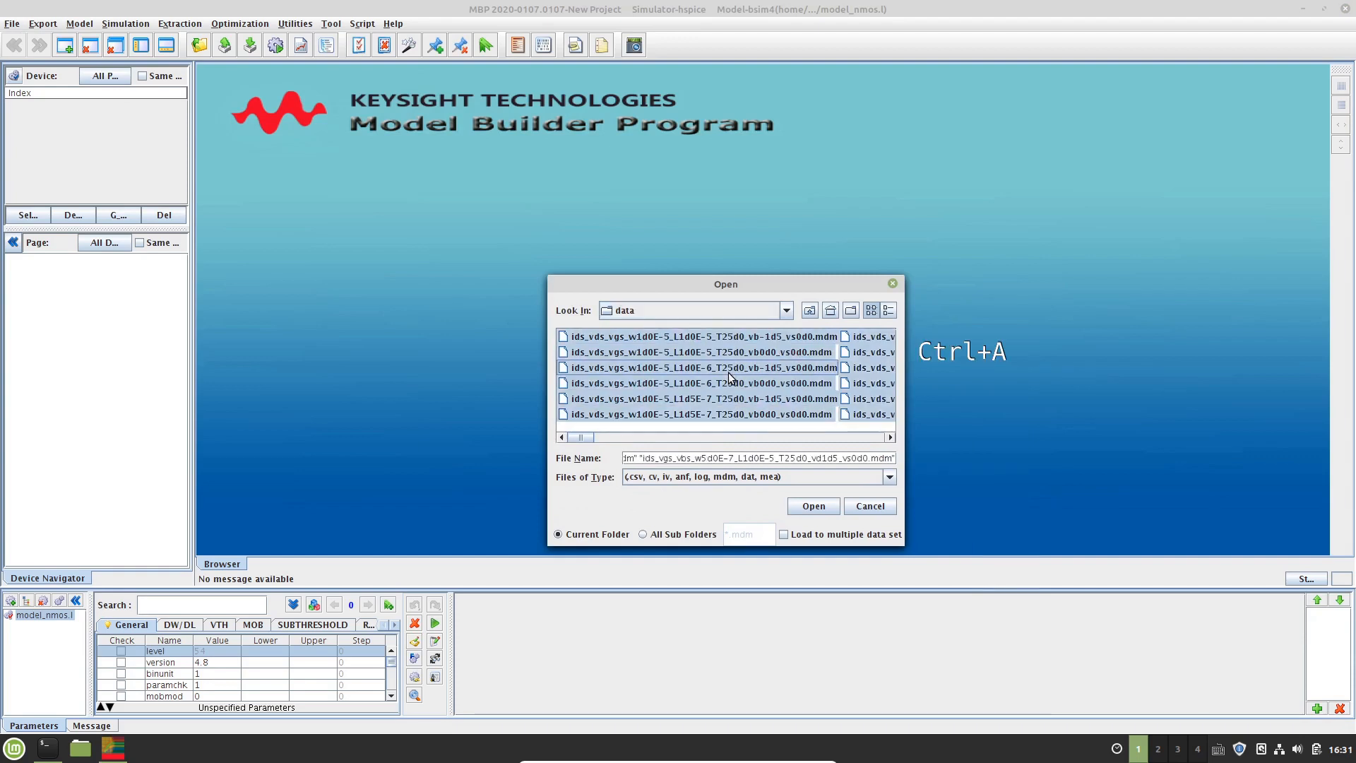
pyautogui.click(837, 513)
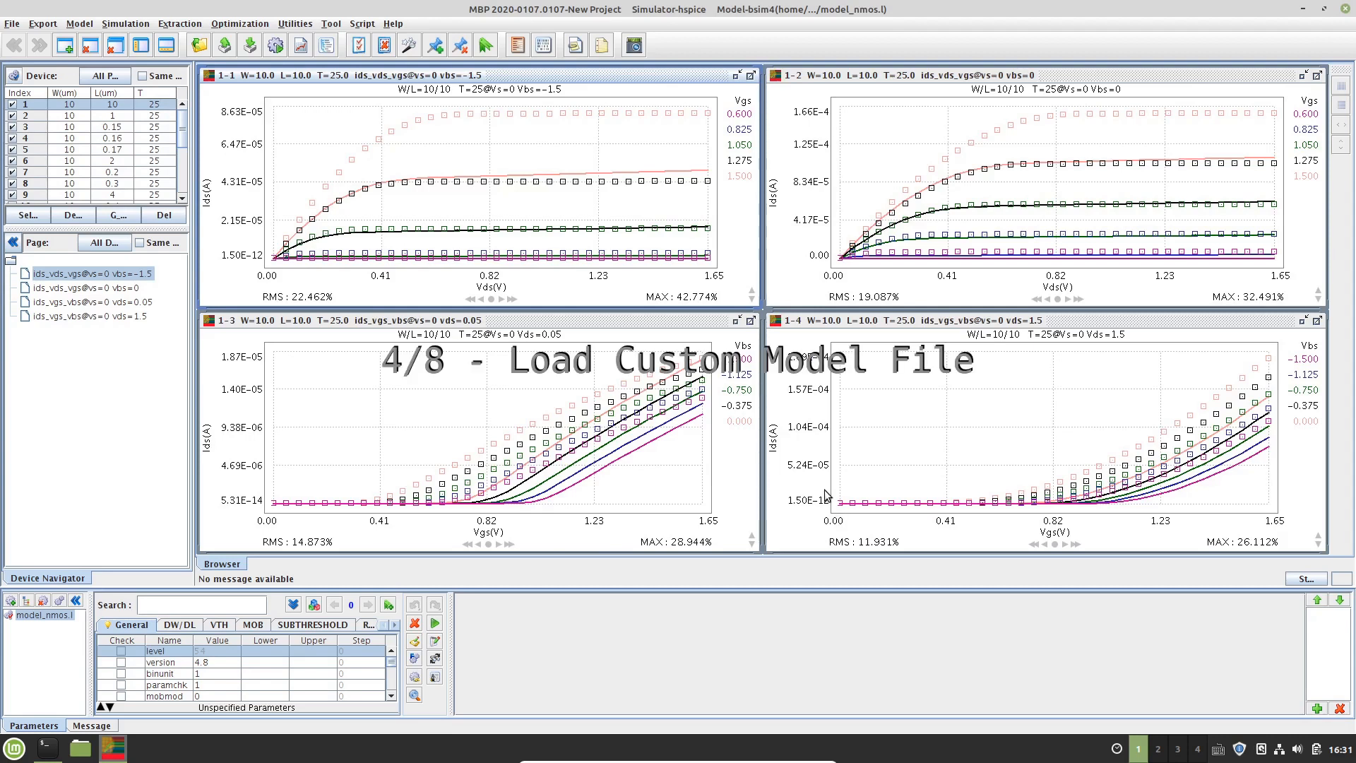
# Load the custom model file BSIM4_example.l from the model folder
pyautogui.hotkey('alt', 'f')
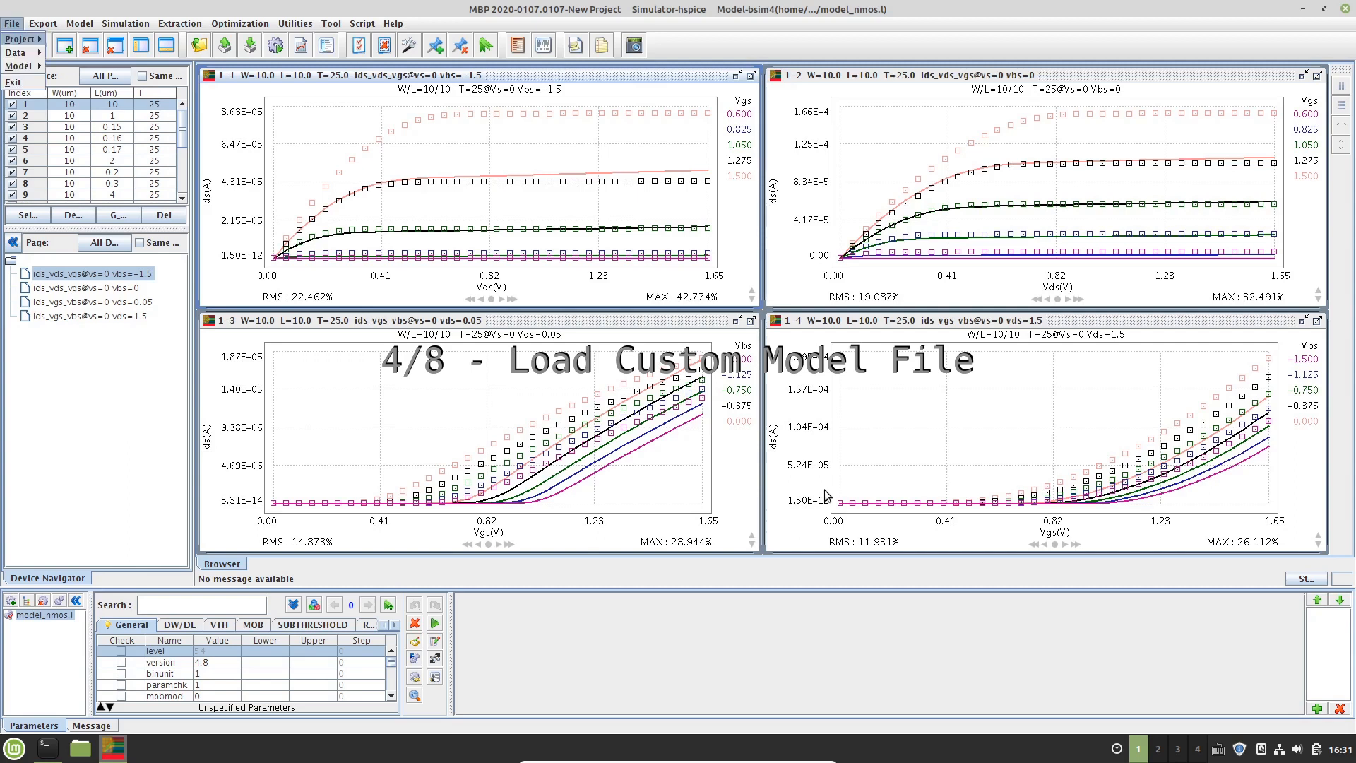
pyautogui.press('Down')
pyautogui.press('Down')
pyautogui.press('Right')
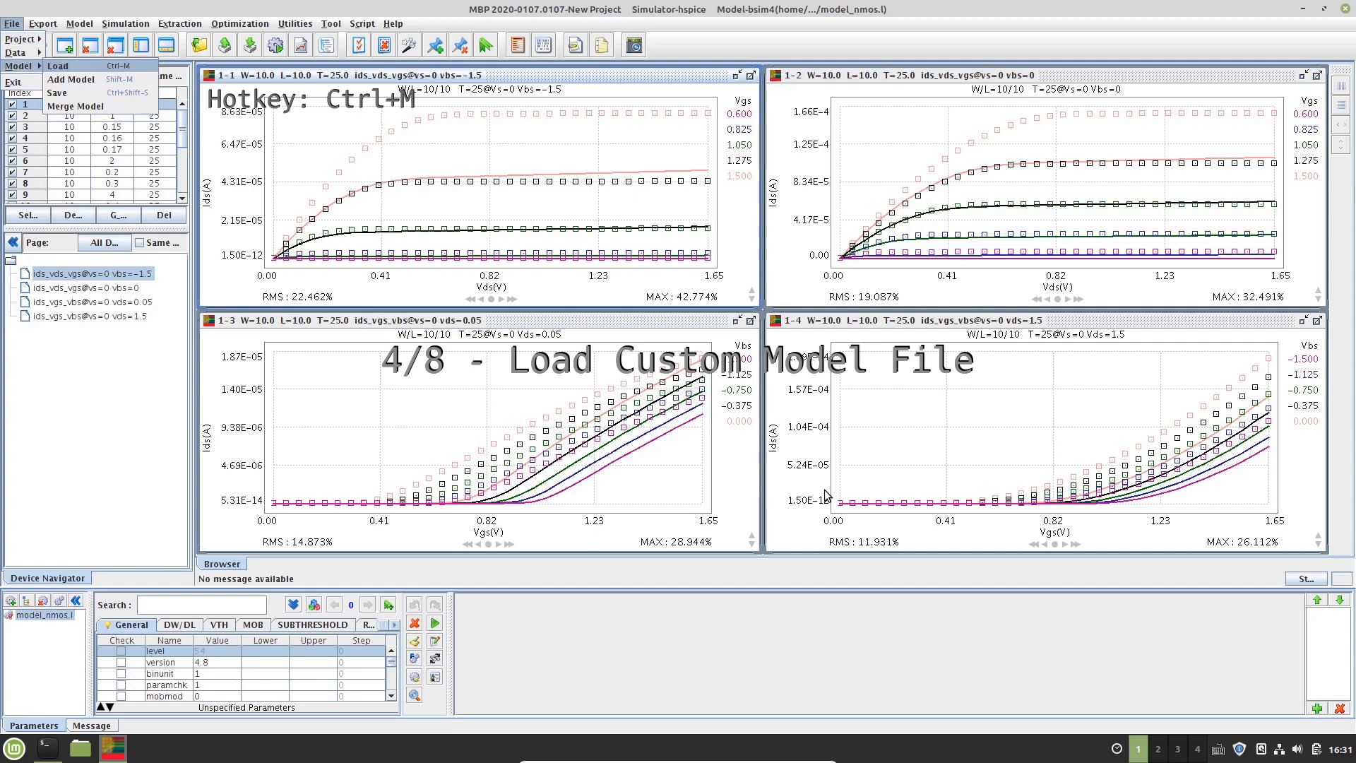
pyautogui.press('Return')
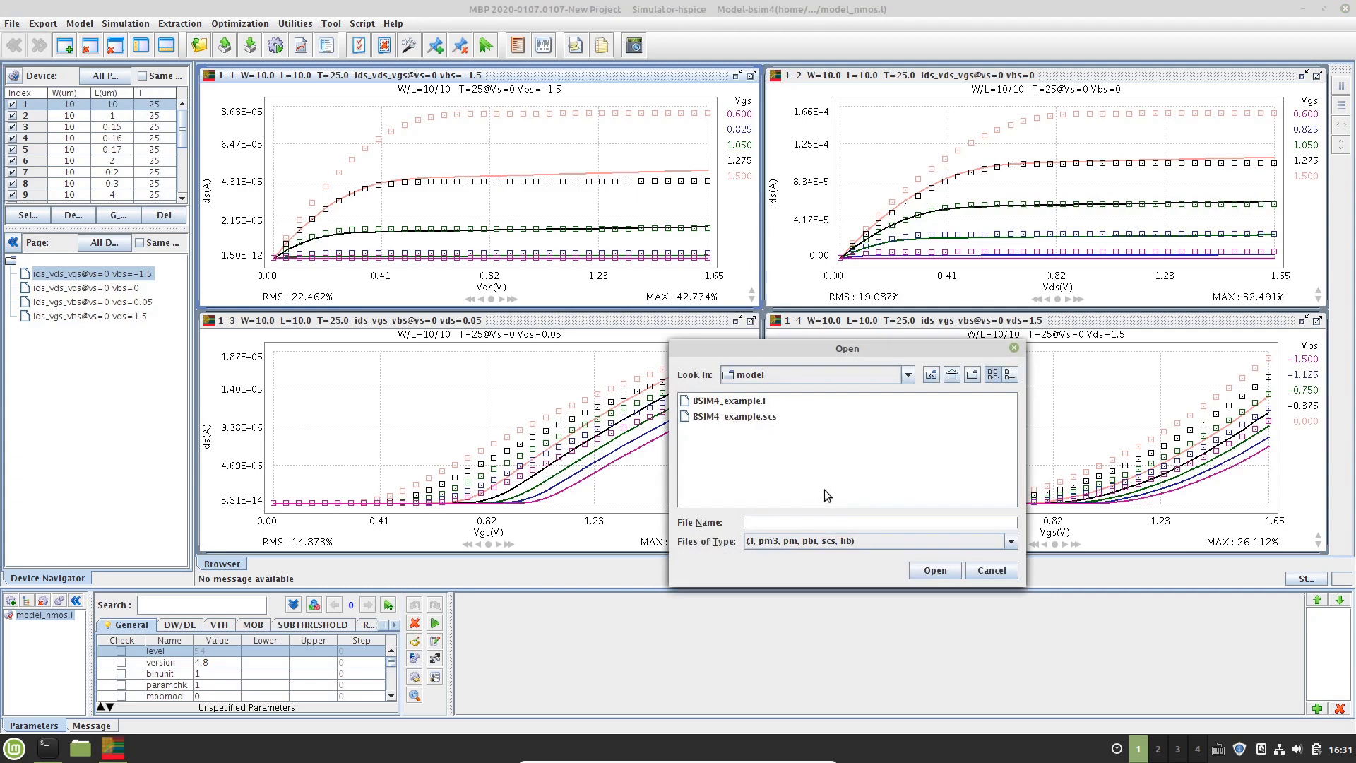
pyautogui.click(909, 375)
pyautogui.click(876, 493)
pyautogui.click(749, 402)
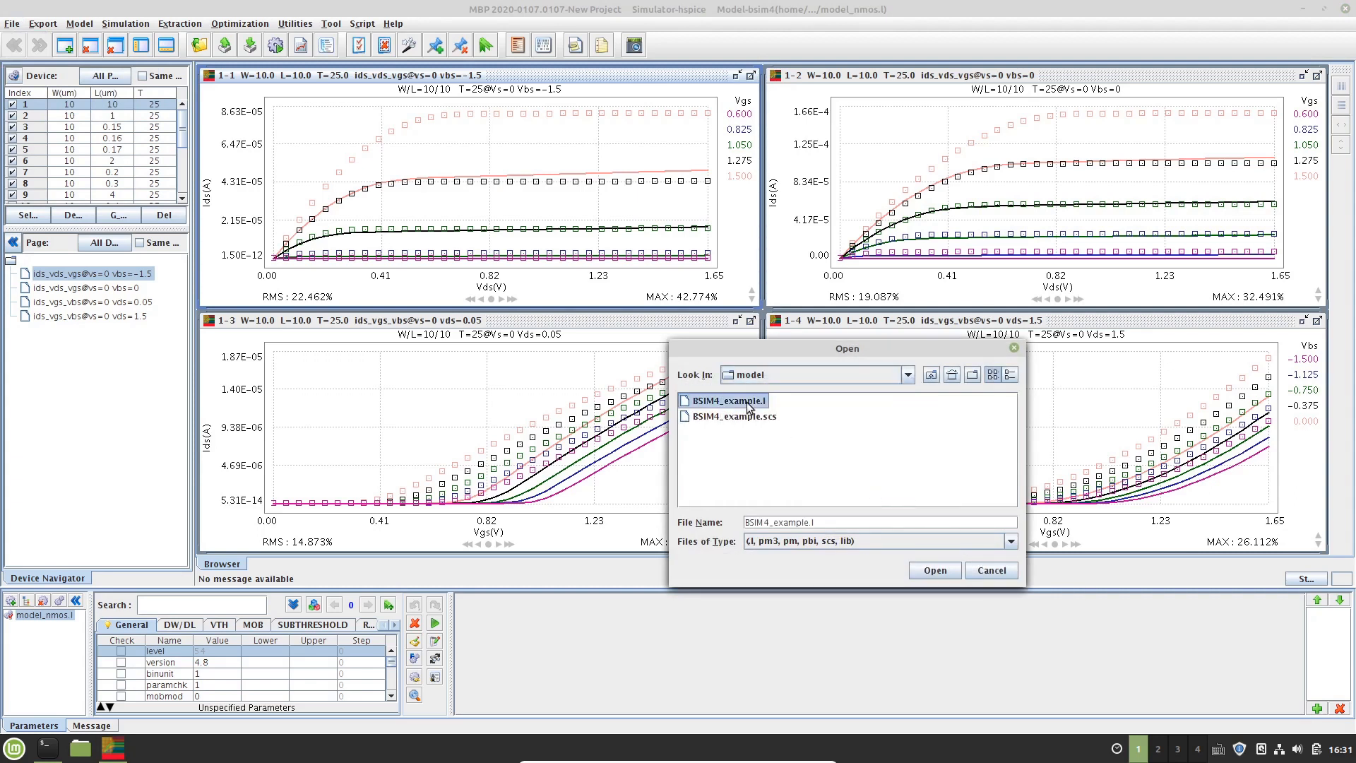
pyautogui.click(934, 571)
# Enlarge the device list panel to show more devices
pyautogui.moveTo(181, 235); pyautogui.dragTo(180, 337)
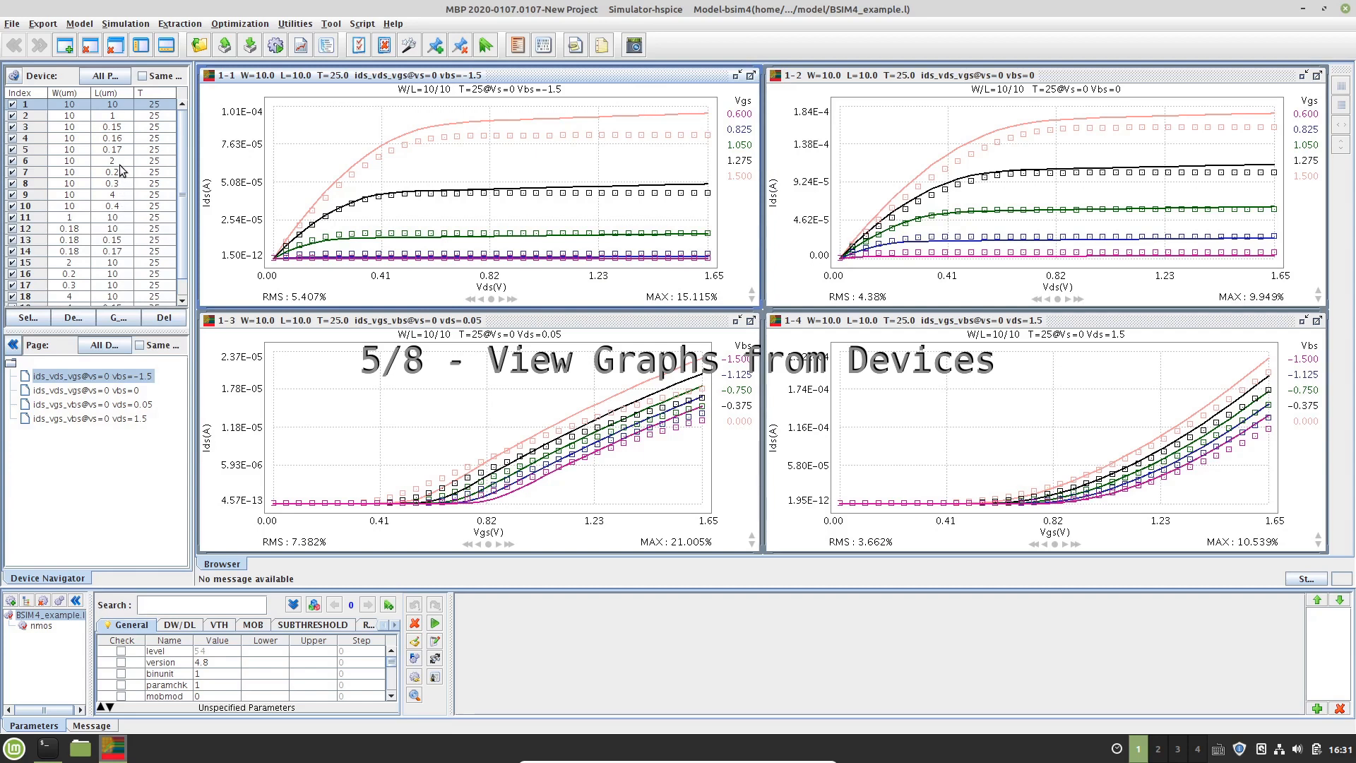
pyautogui.scroll(-1, 121, 171)
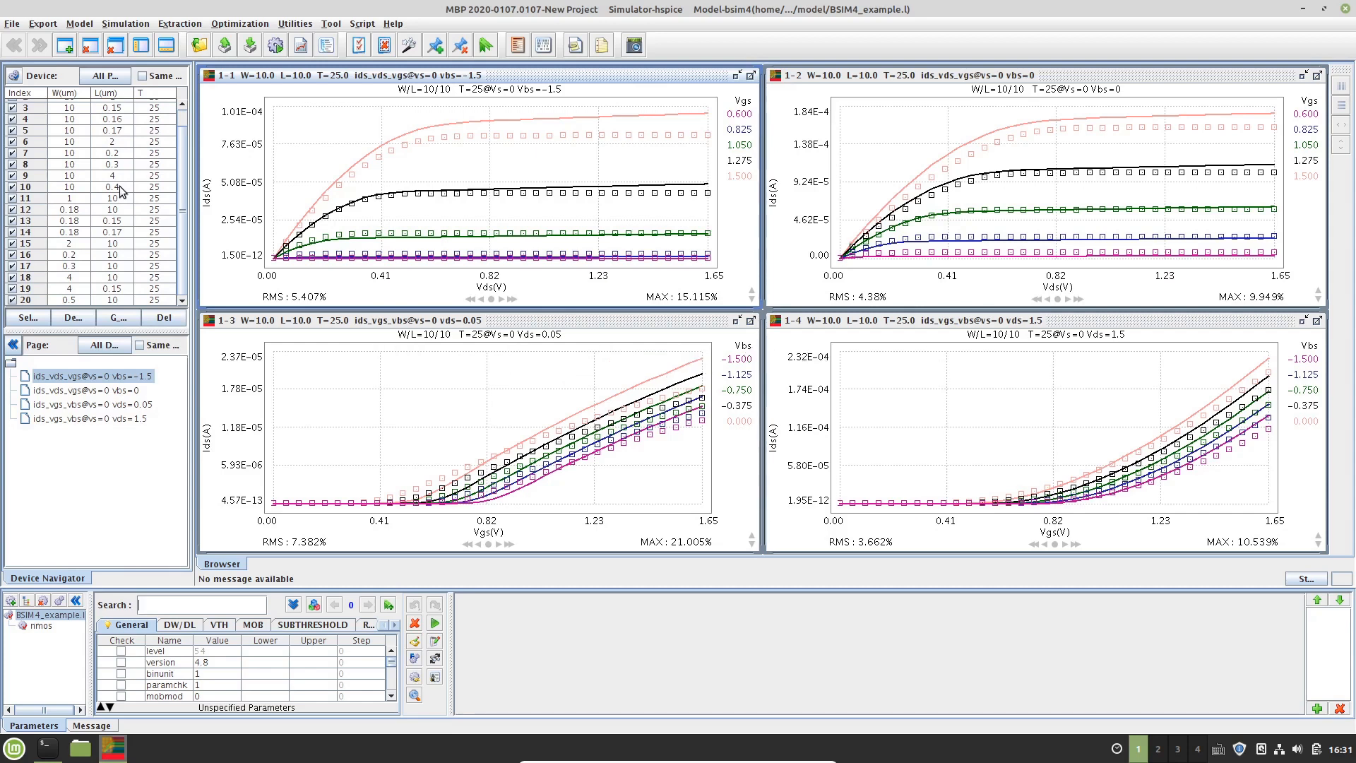
pyautogui.scroll(1, 122, 189)
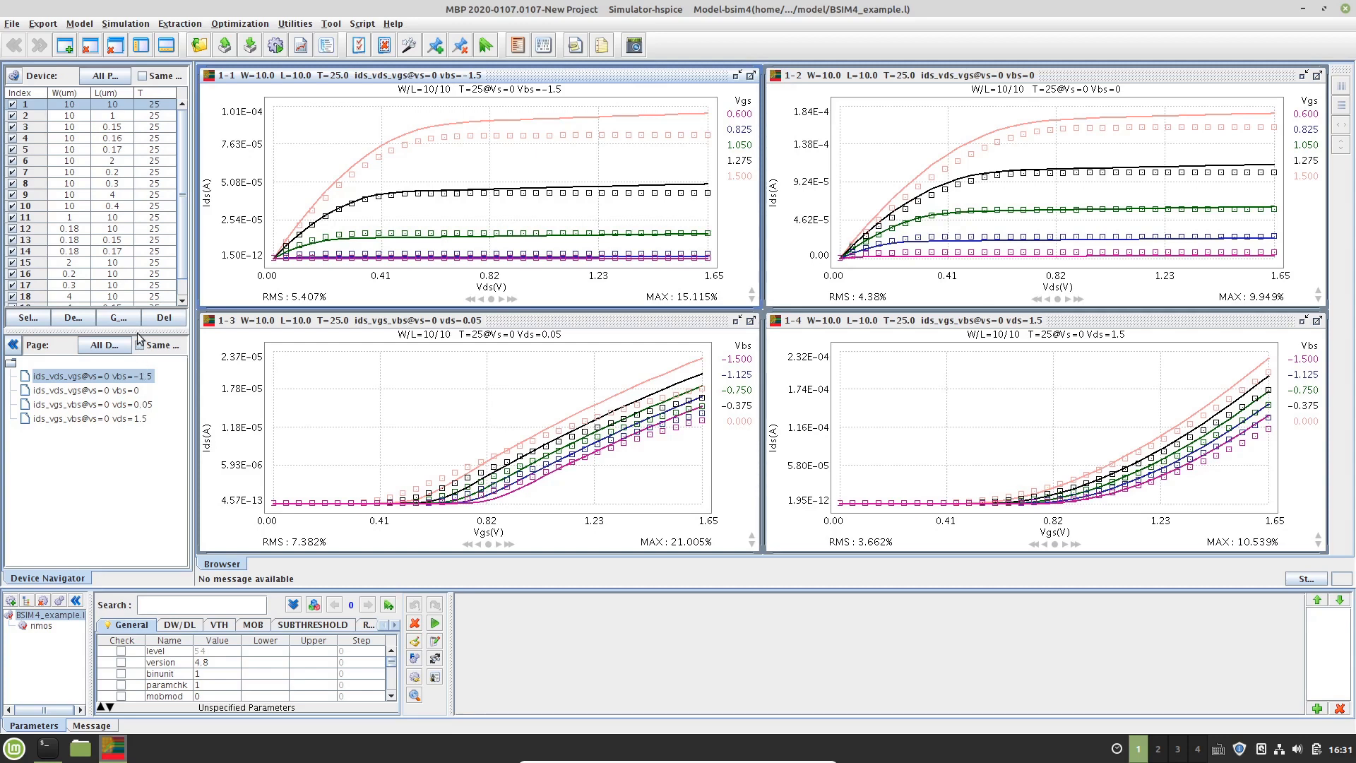
# View the graphs of devices 10, 12 and 14, and reselect device 1
pyautogui.click(111, 207)
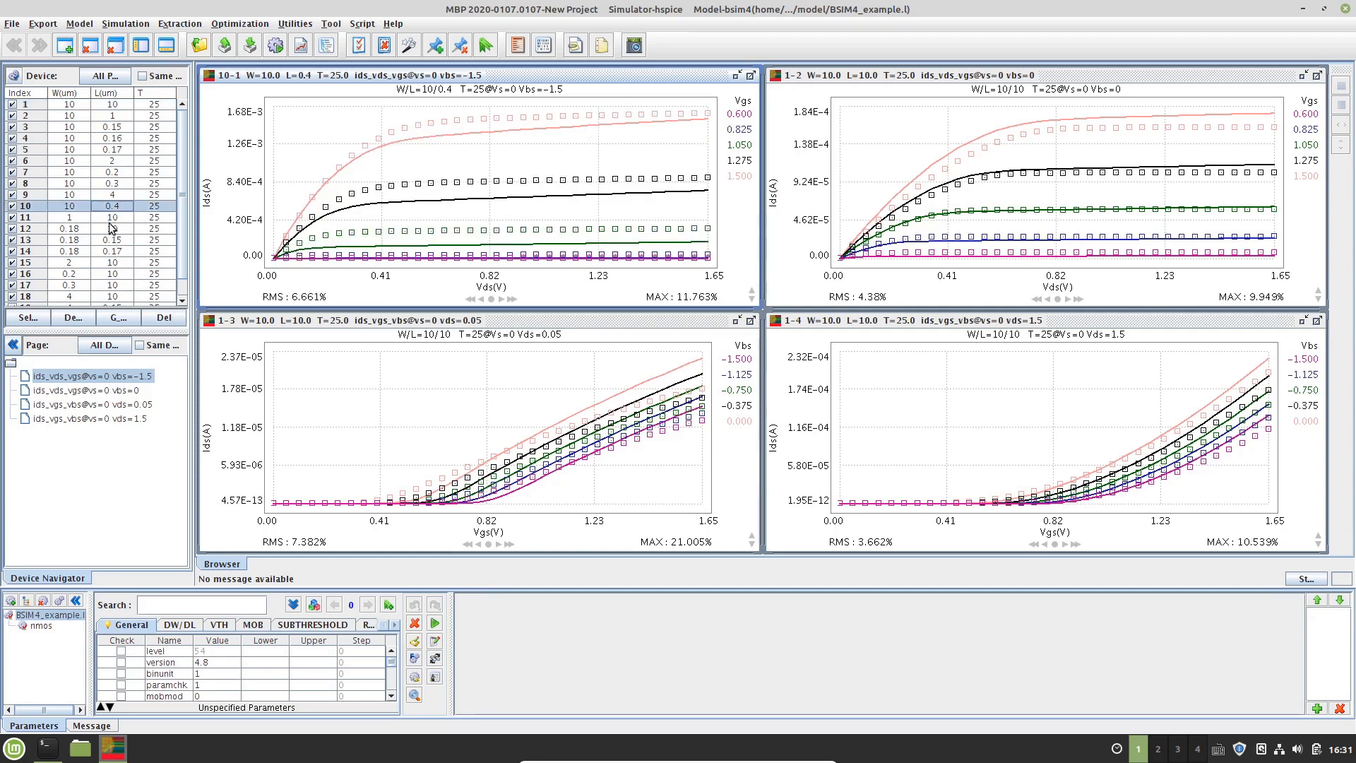
pyautogui.click(111, 227)
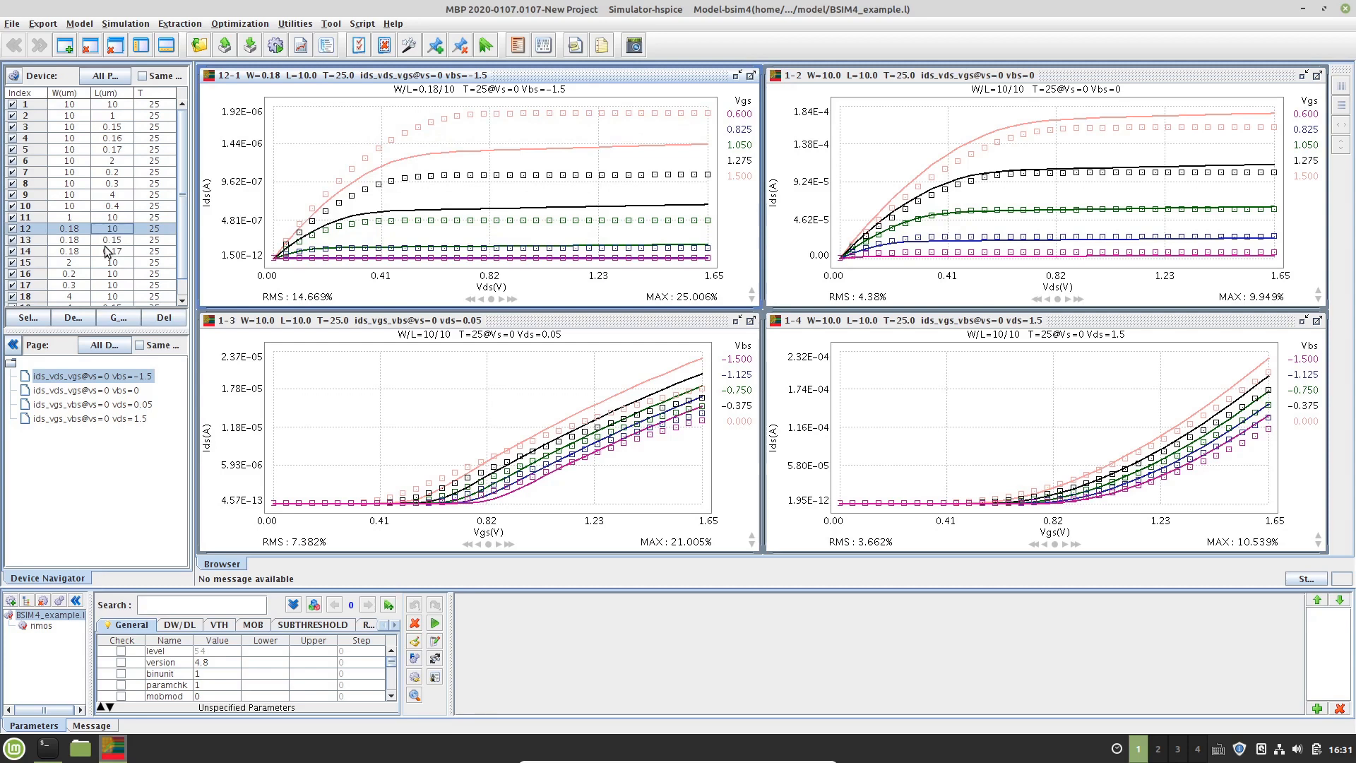
pyautogui.click(106, 250)
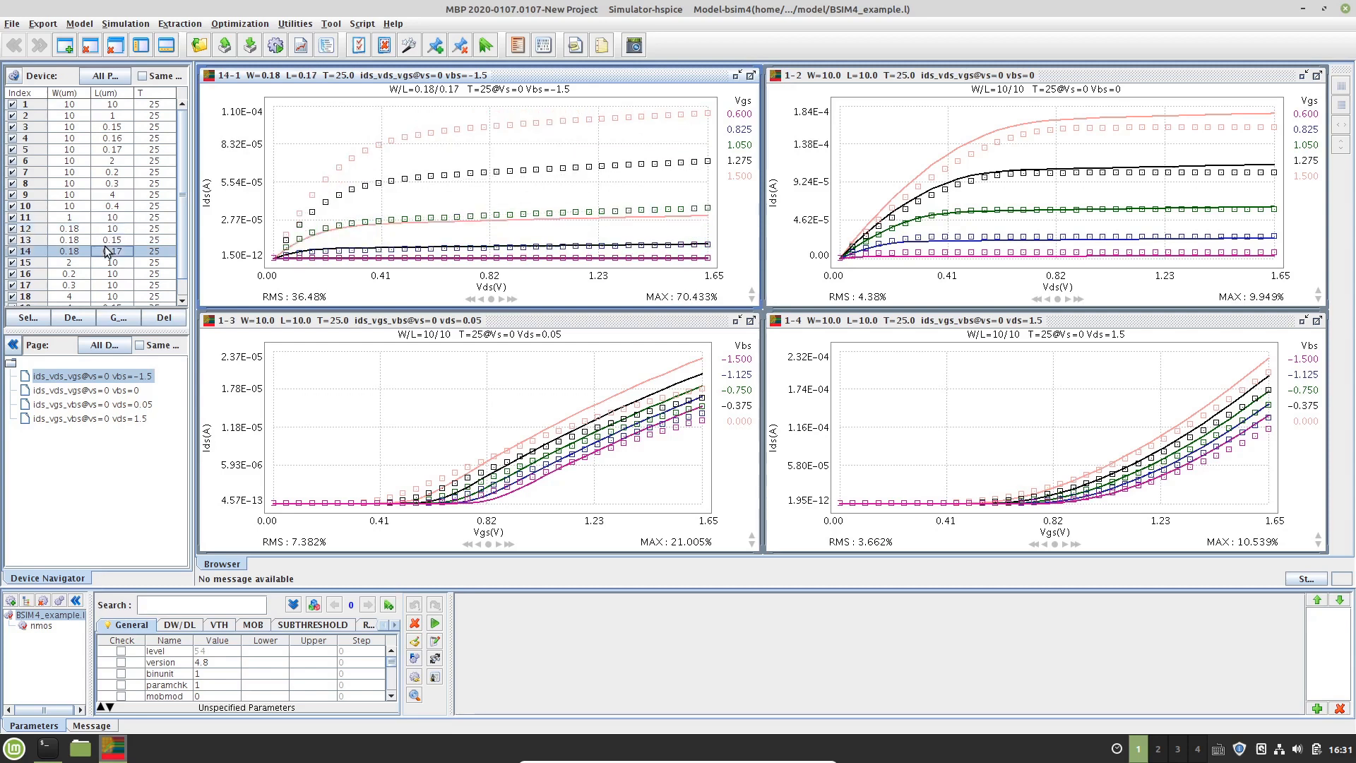
pyautogui.click(118, 105)
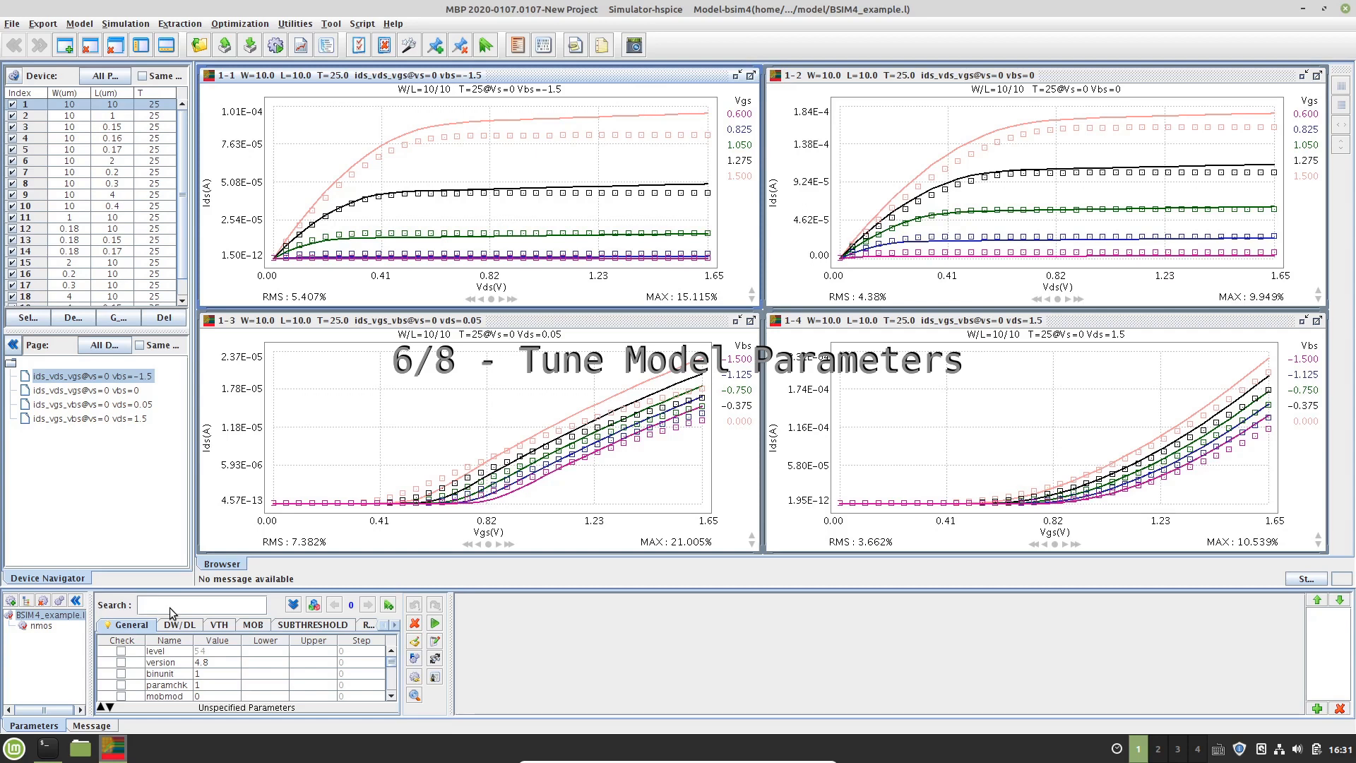
# Search the parameters for vth and add a vth0 tuning slider
pyautogui.write('vt')
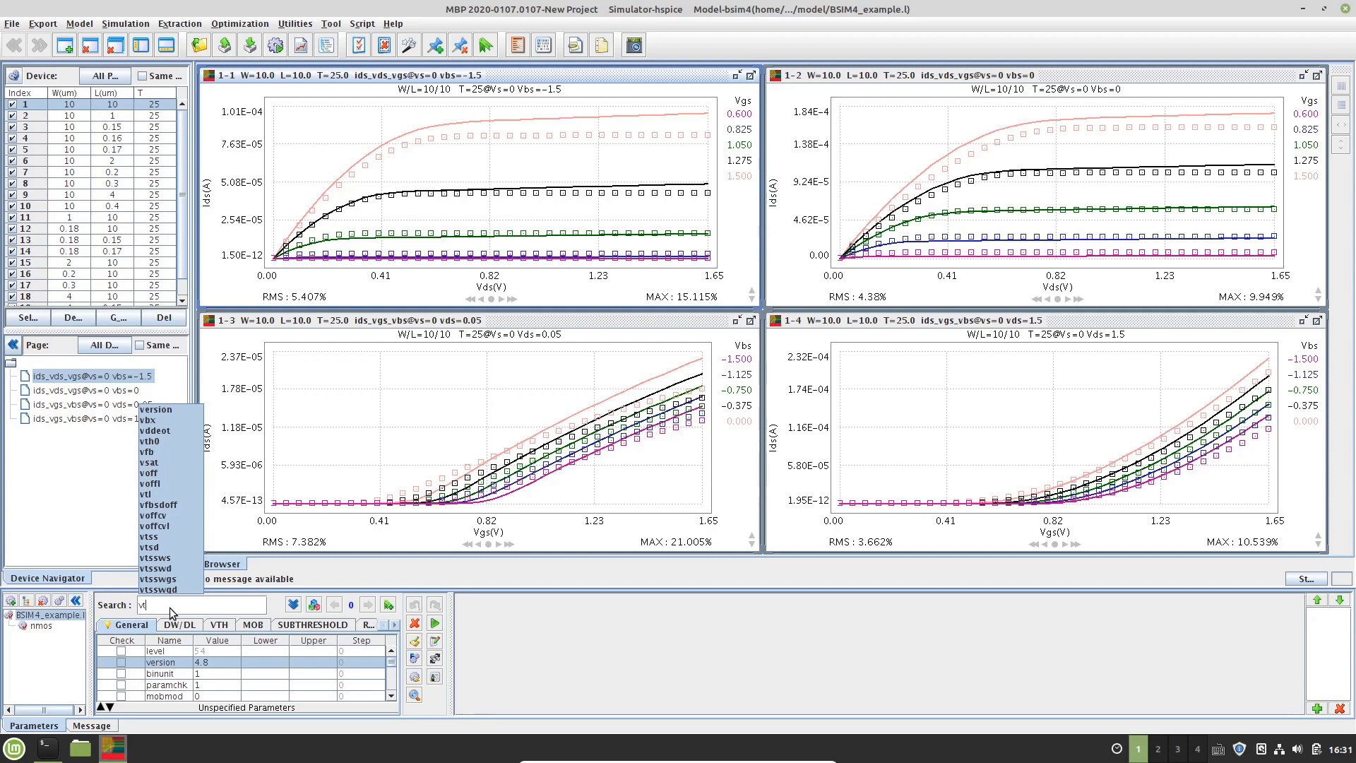
pyautogui.write('h')
pyautogui.press('Return')
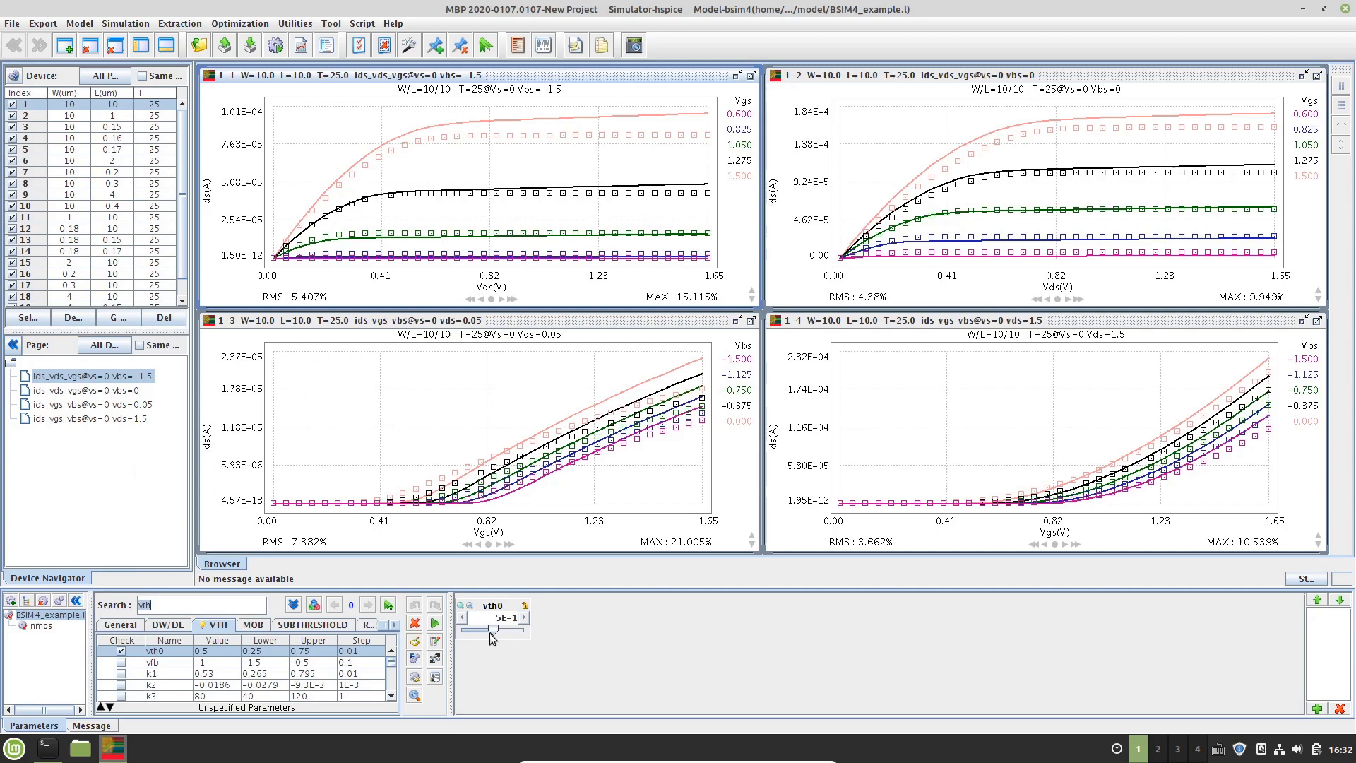
# Nudge vth0 to 0.53 with its slider and undo the change
pyautogui.moveTo(491, 632)
pyautogui.mouseDown()
pyautogui.moveTo(478, 629)
pyautogui.moveTo(507, 626)
pyautogui.moveTo(478, 625)
pyautogui.moveTo(498, 626)
pyautogui.mouseUp()
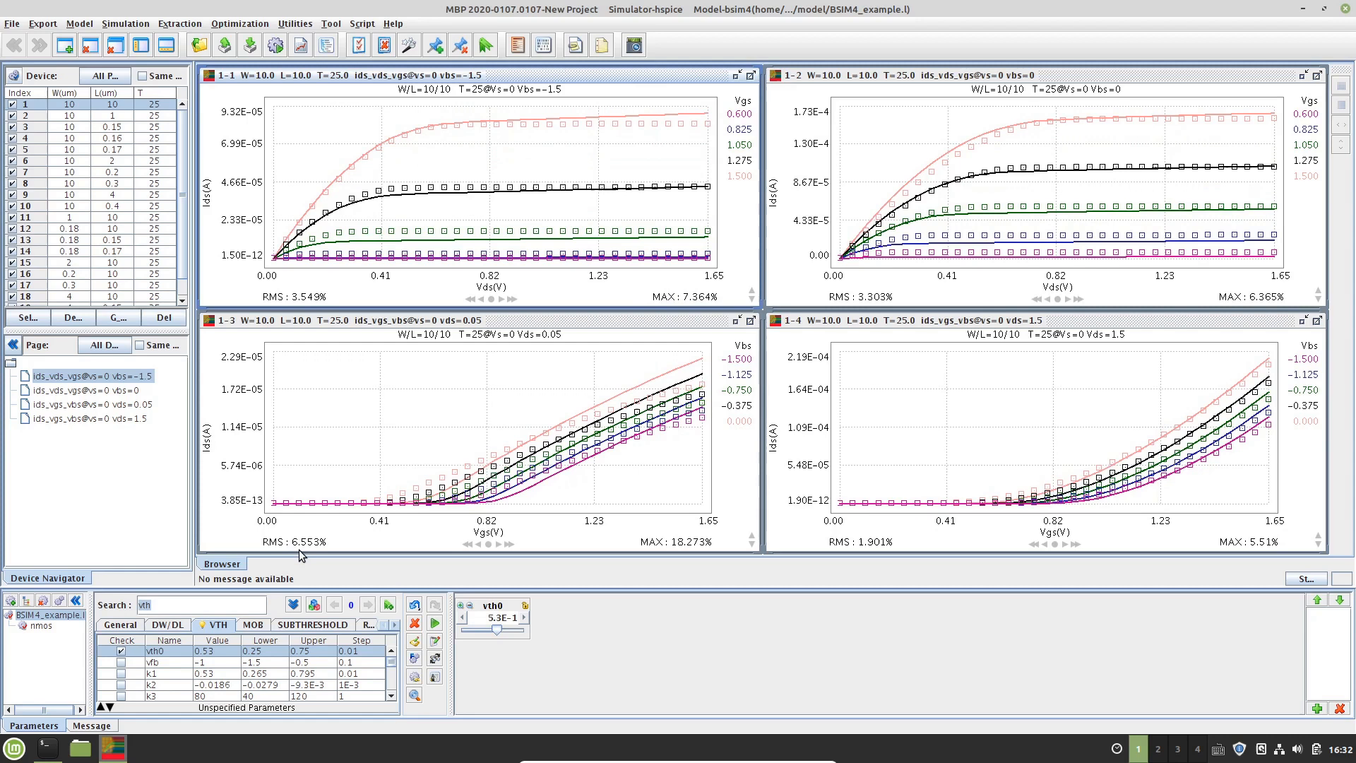
pyautogui.click(414, 606)
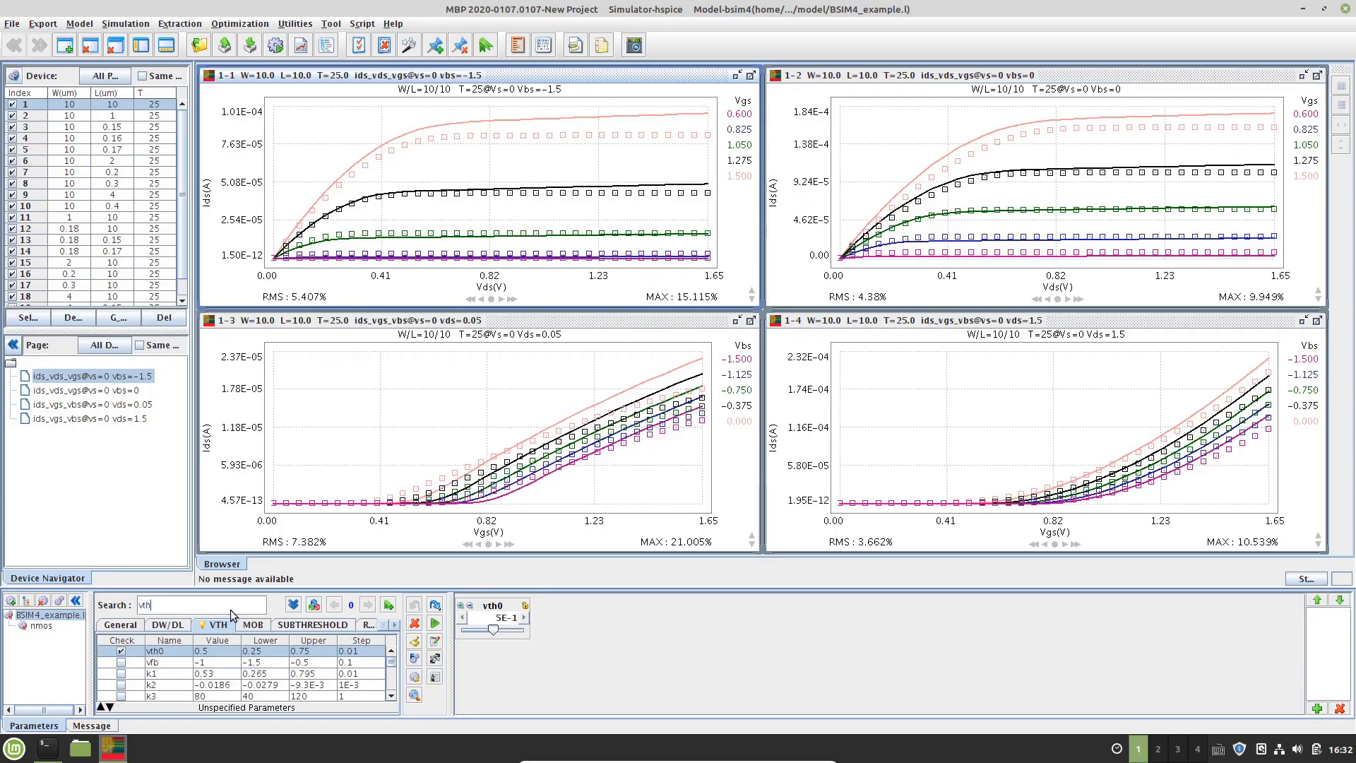
# Search the parameters for u0 and add a u0 tuning slider
pyautogui.press('BackSpace')
pyautogui.press('BackSpace')
pyautogui.press('BackSpace')
pyautogui.write('u0')
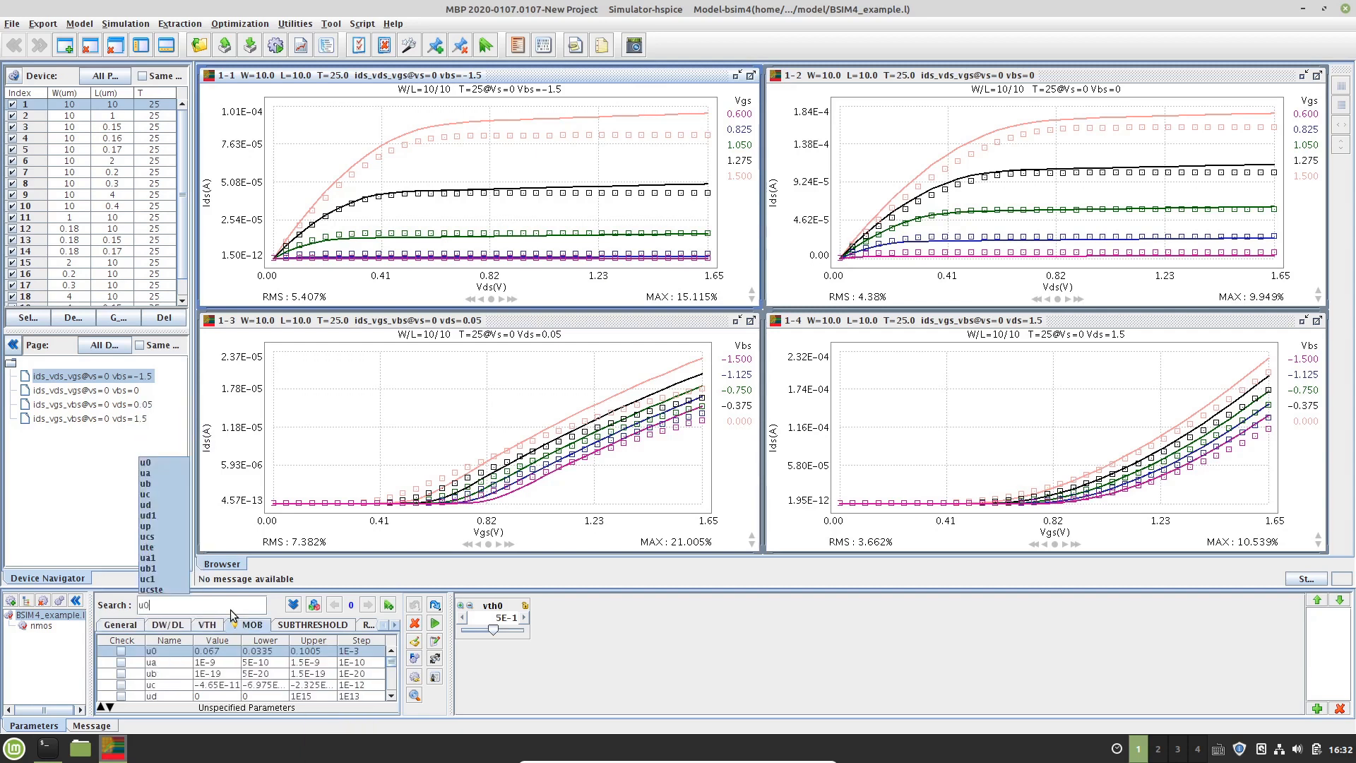
pyautogui.press('Return')
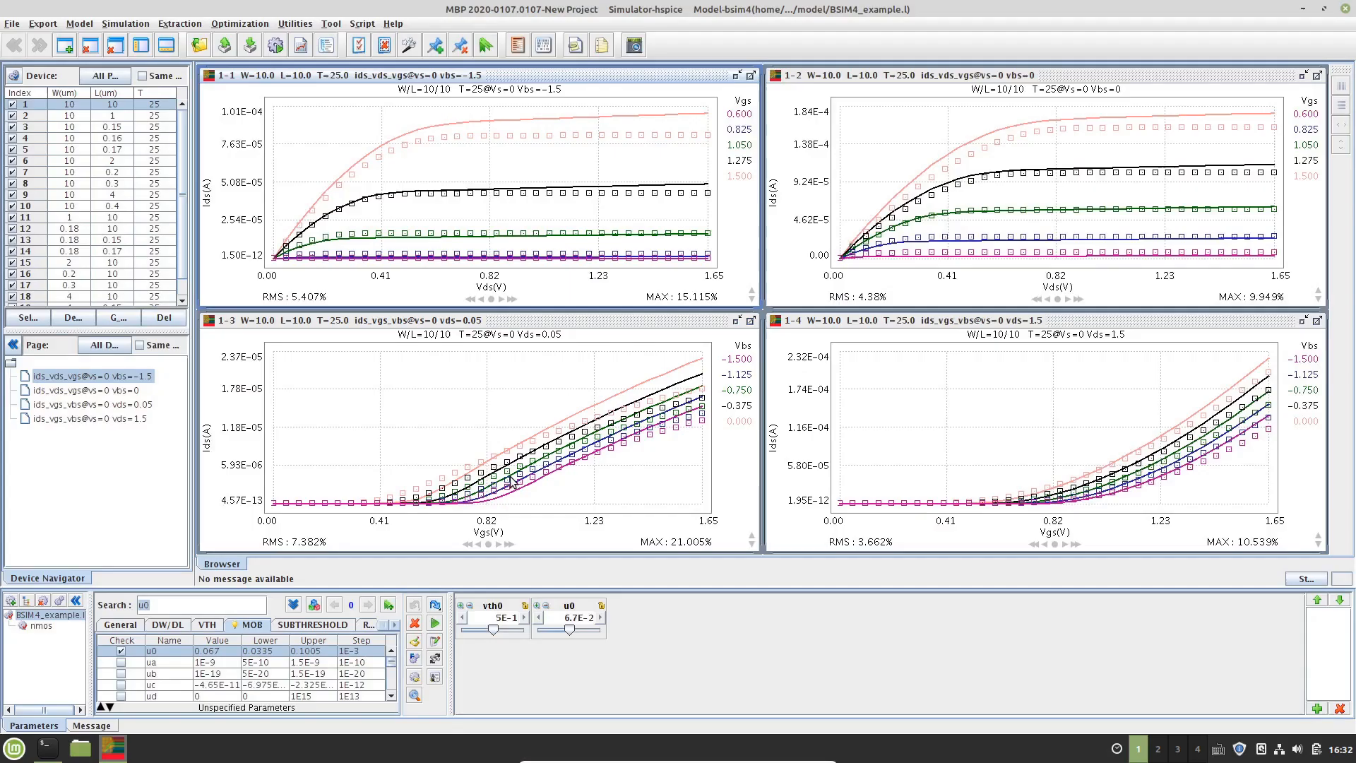
# Select the ids_vgs_vbs vds=0.05 graph and pick only its Vbs = -1.500 curve for fitting
pyautogui.click(512, 482)
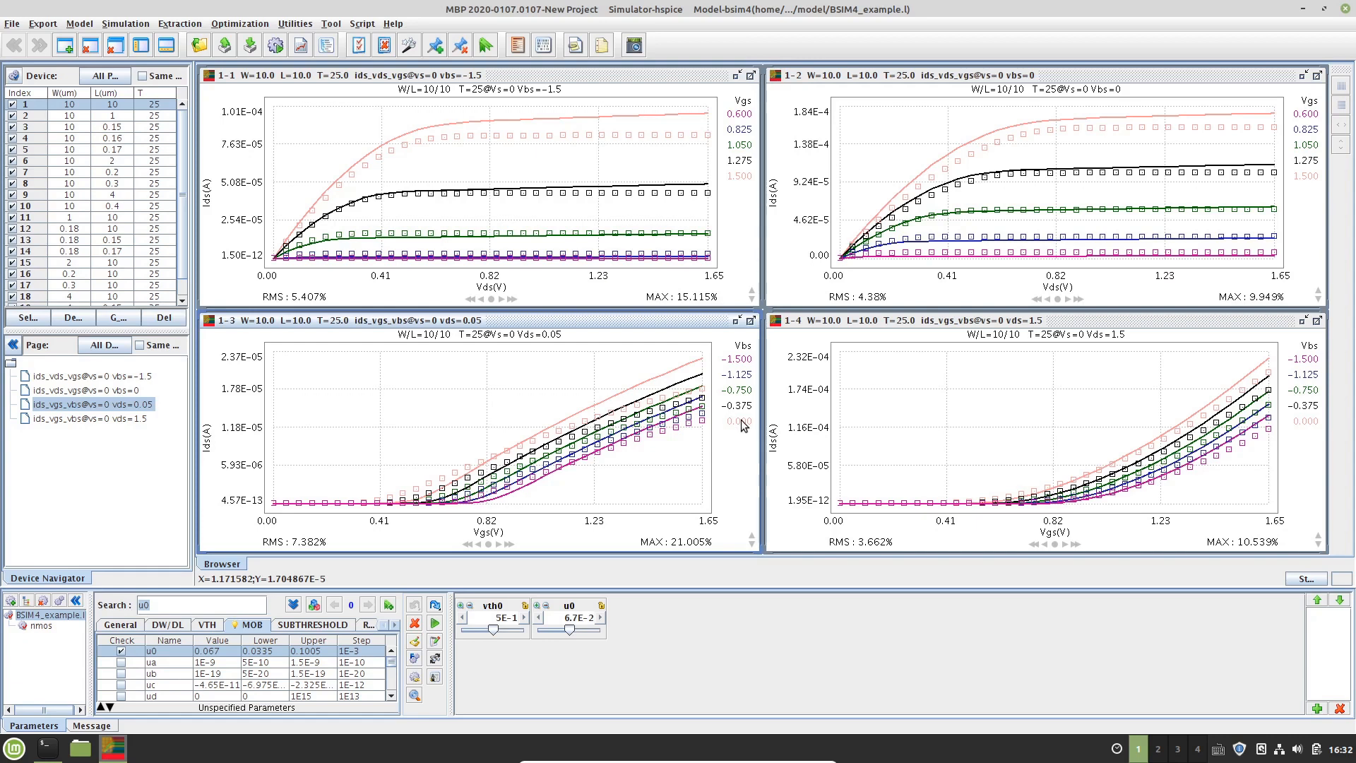
pyautogui.click(739, 422)
pyautogui.click(746, 349)
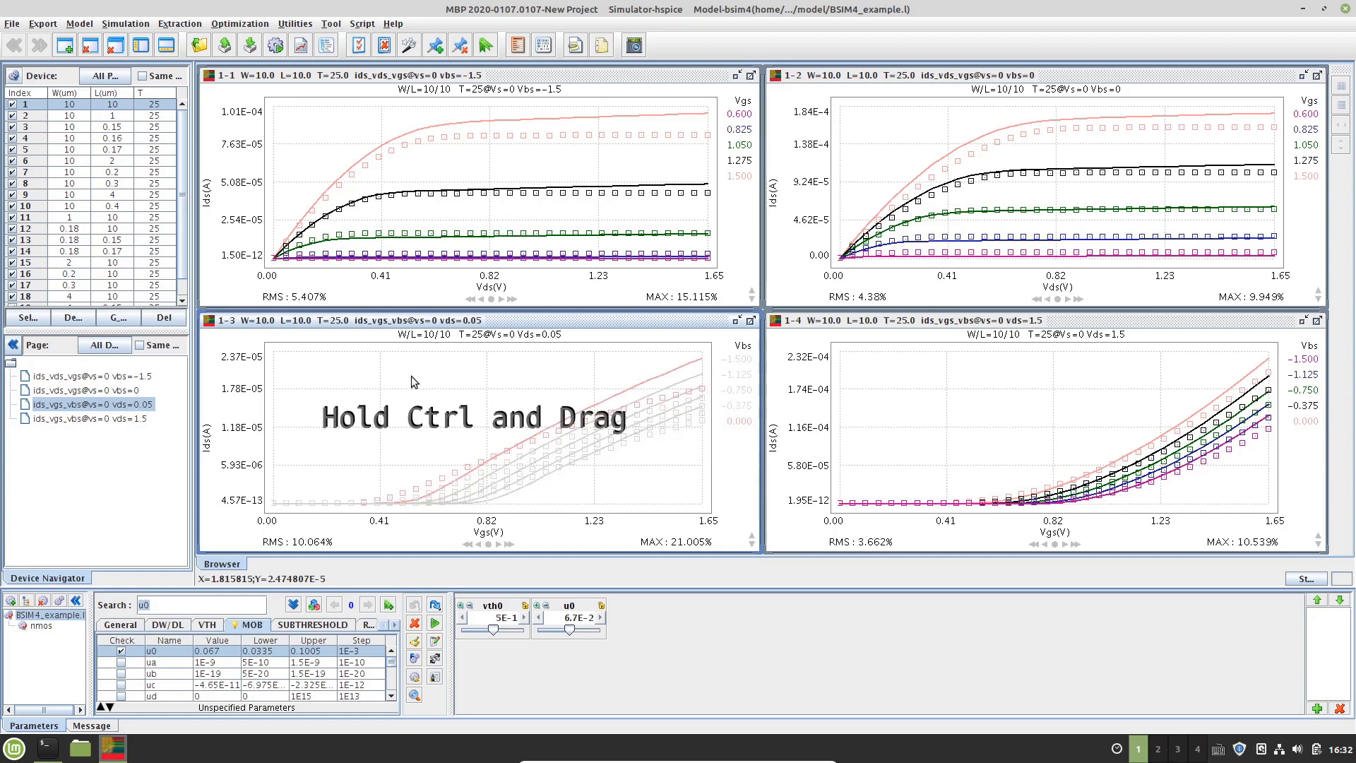
# Mark a fitting region over the curve from about Vgs 0.4 V upward and run Optimize on vth0 and u0
pyautogui.moveTo(390, 351); pyautogui.dragTo(722, 534)
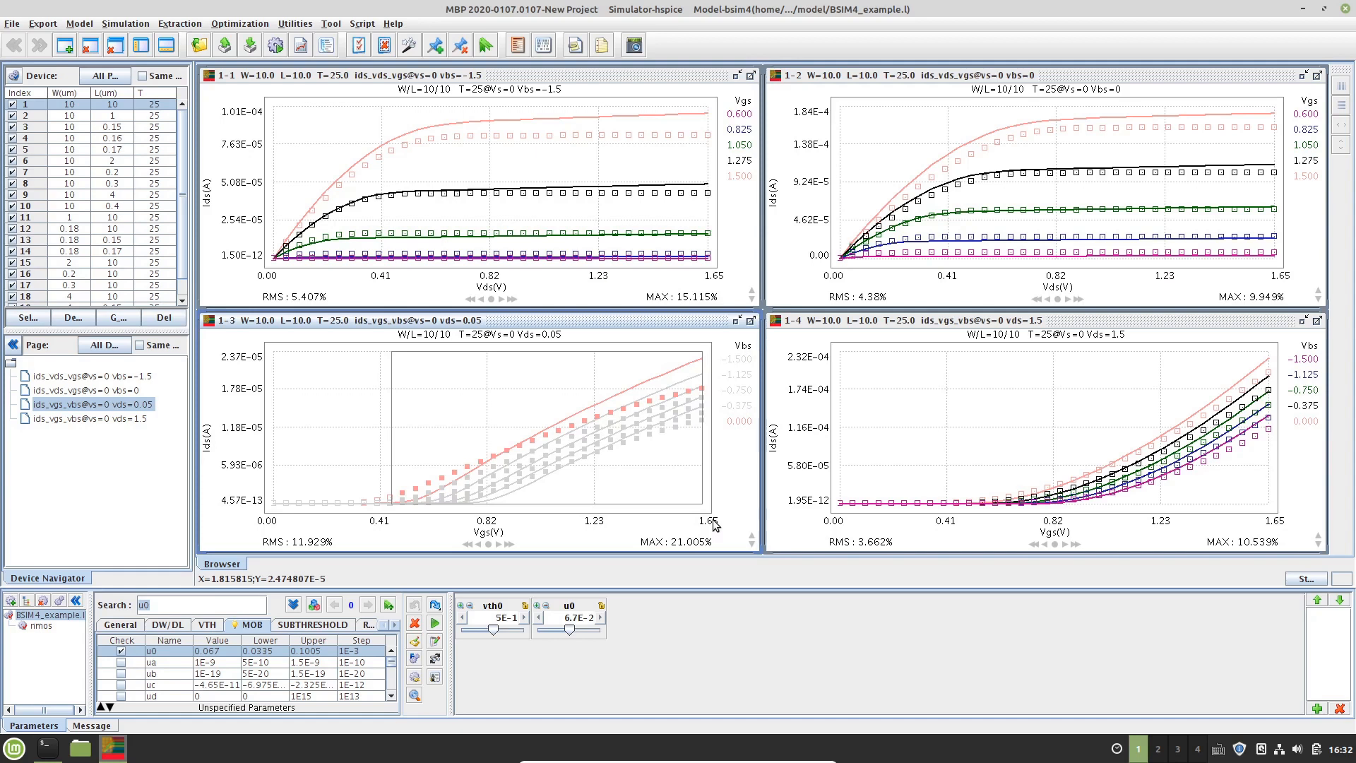
pyautogui.click(436, 626)
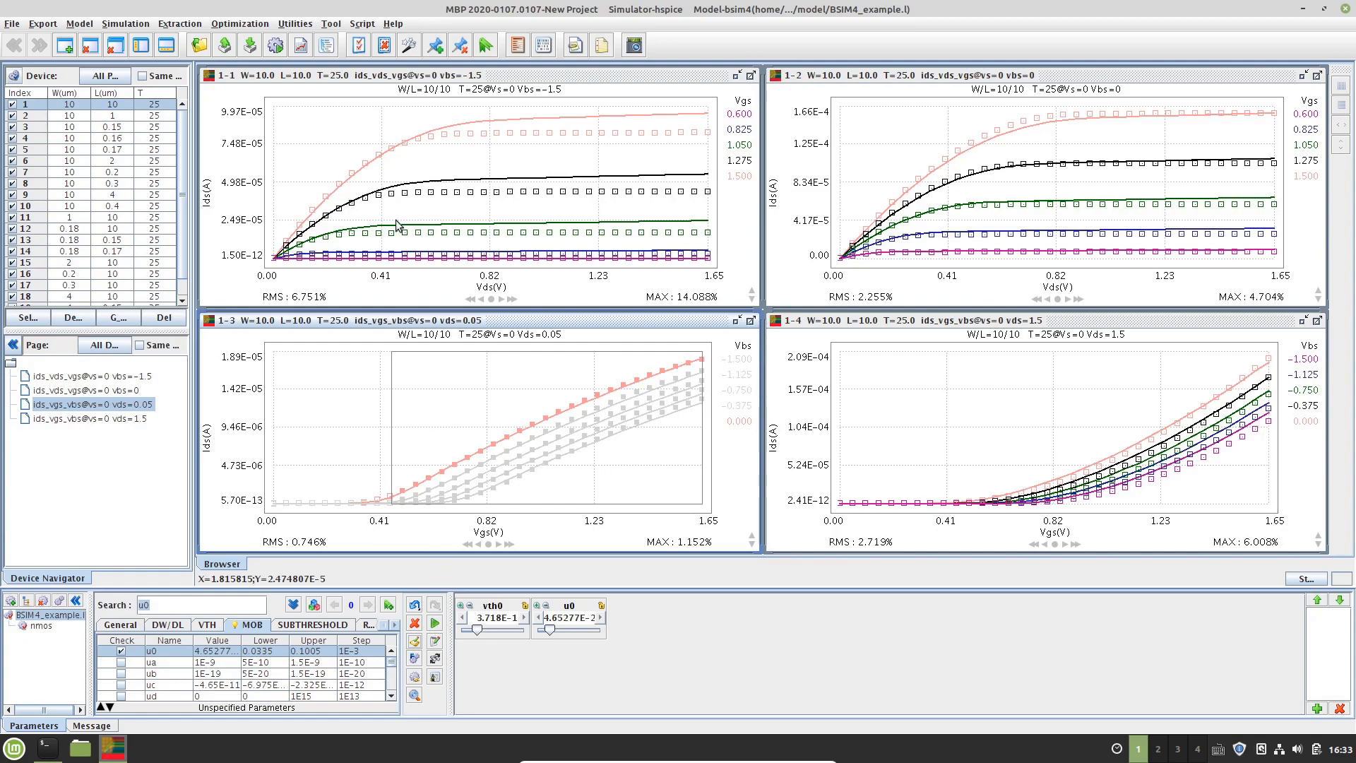
# Clear the fitting selections on all pages and remove the parameter tuning sliders
pyautogui.click(385, 47)
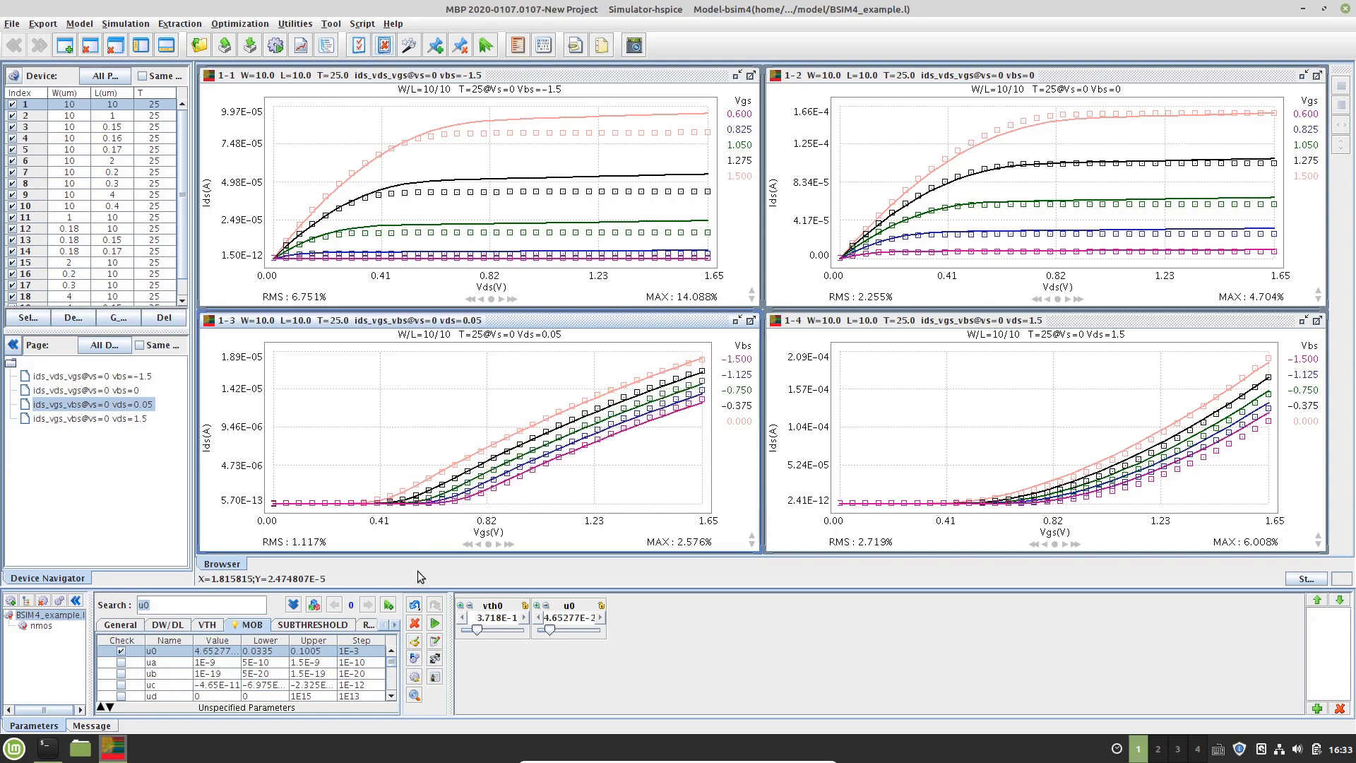
pyautogui.click(415, 624)
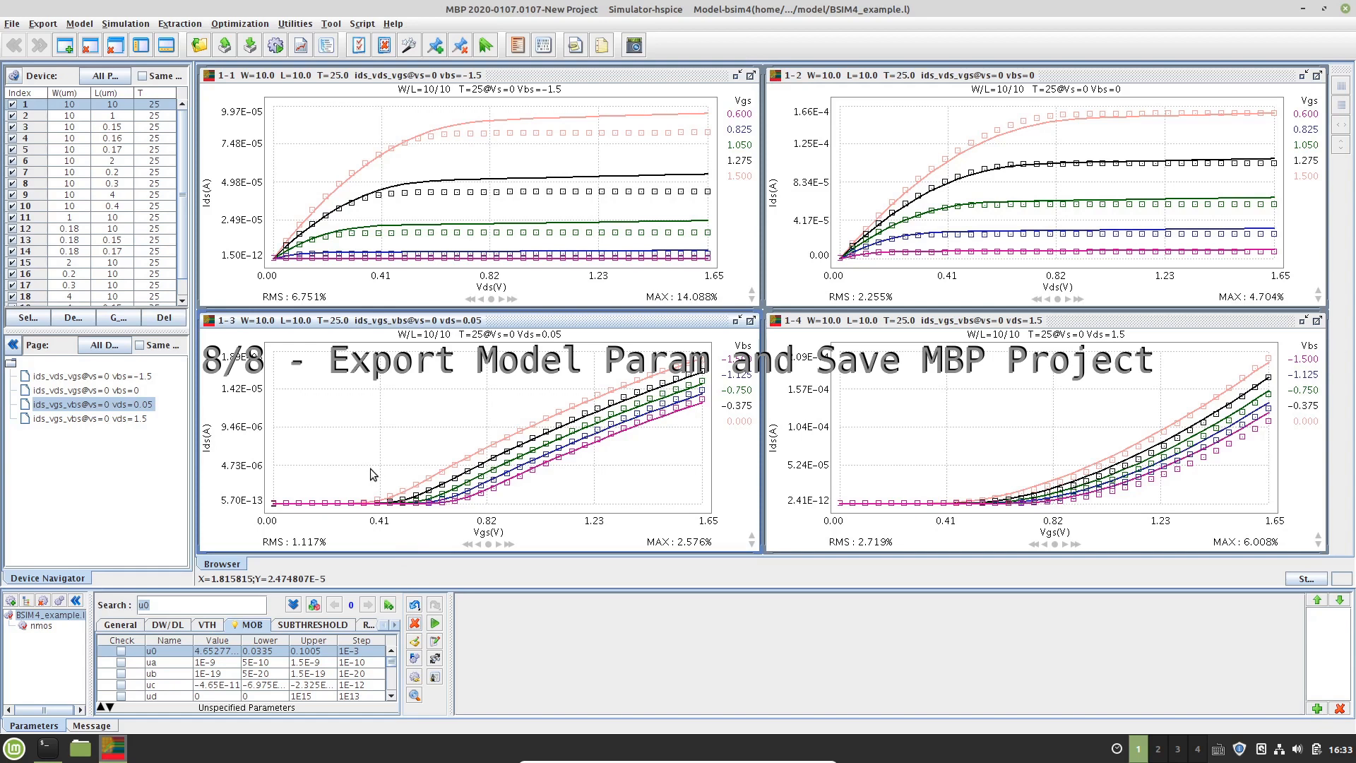
# Export the model parameters by saving the model file as BSIM4_example.l in the model folder
pyautogui.hotkey('alt', 'f')
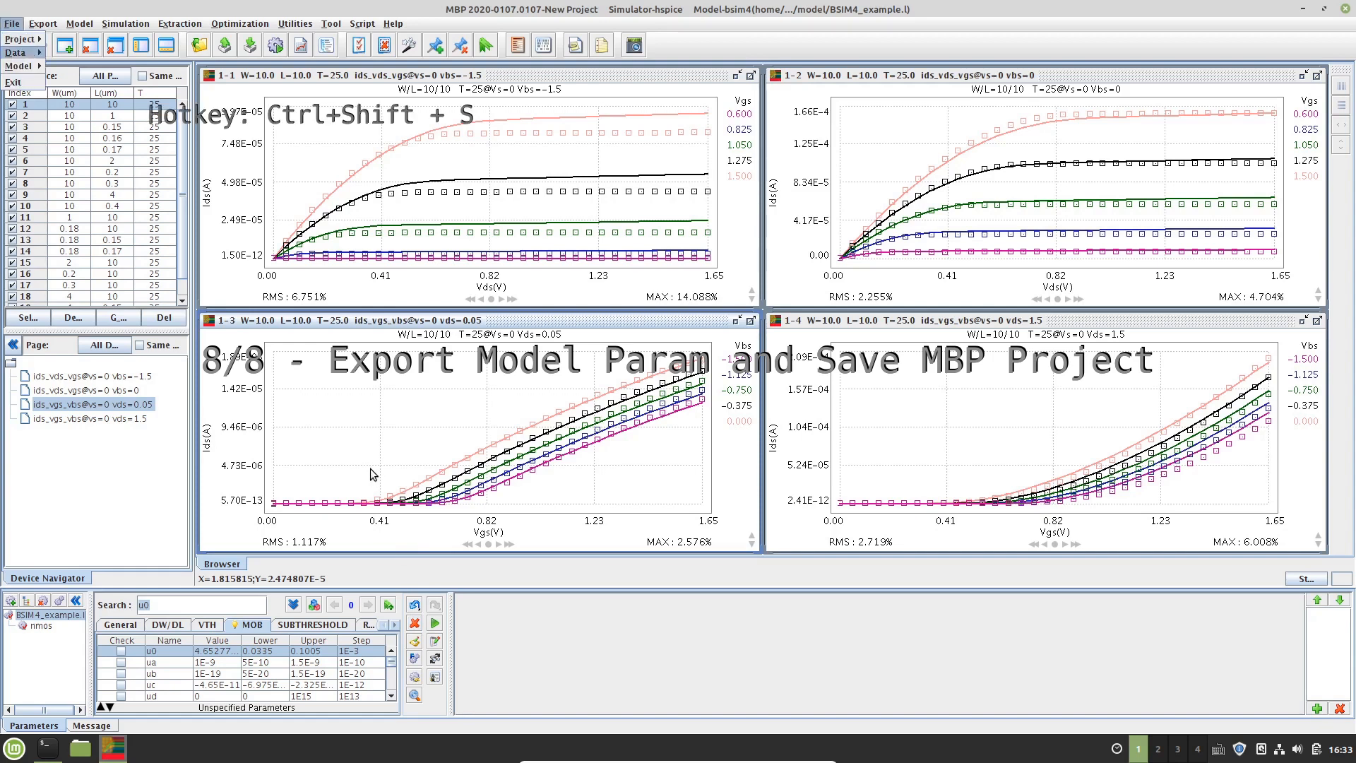
pyautogui.hotkey('ctrl', 'shift', 's')
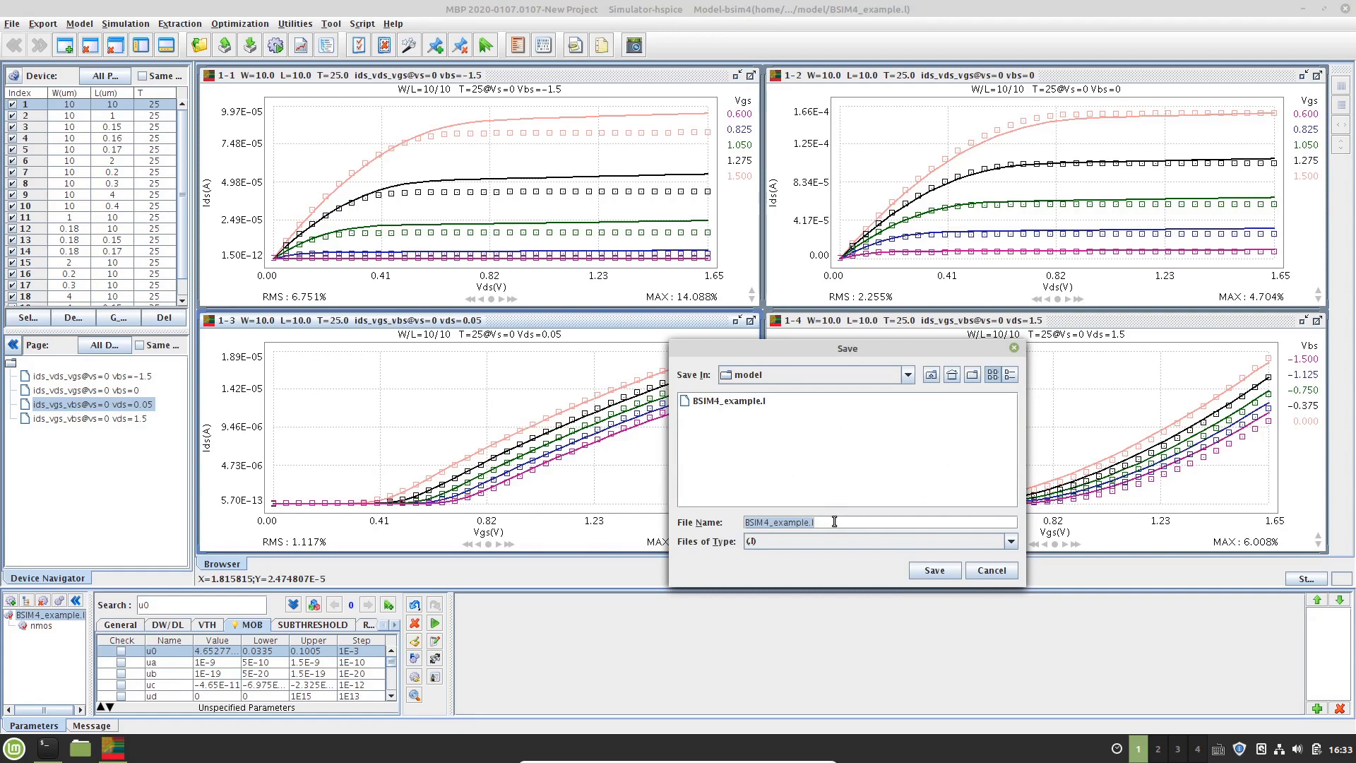
pyautogui.press('Return')
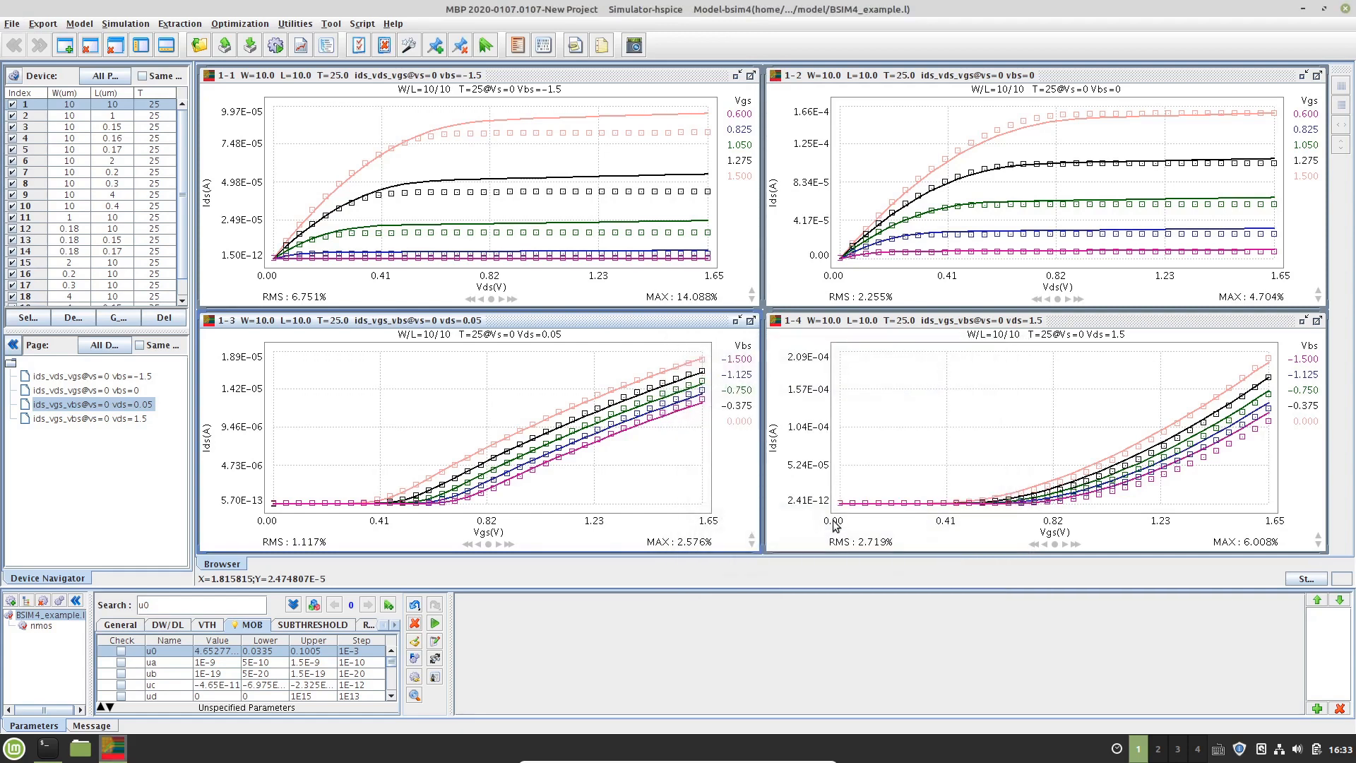
pyautogui.hotkey('alt', 'f')
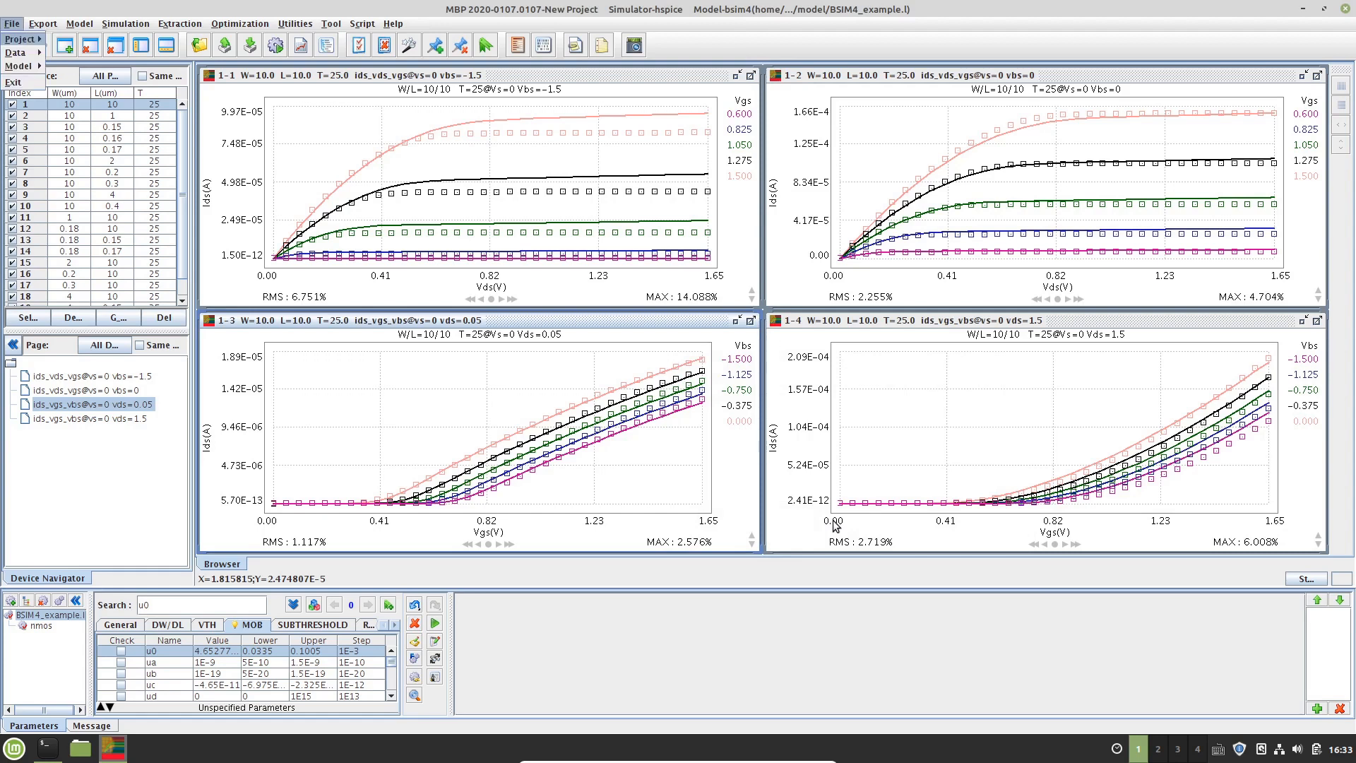
pyautogui.press('Right')
pyautogui.press('Down')
pyautogui.press('Down')
pyautogui.press('Down')
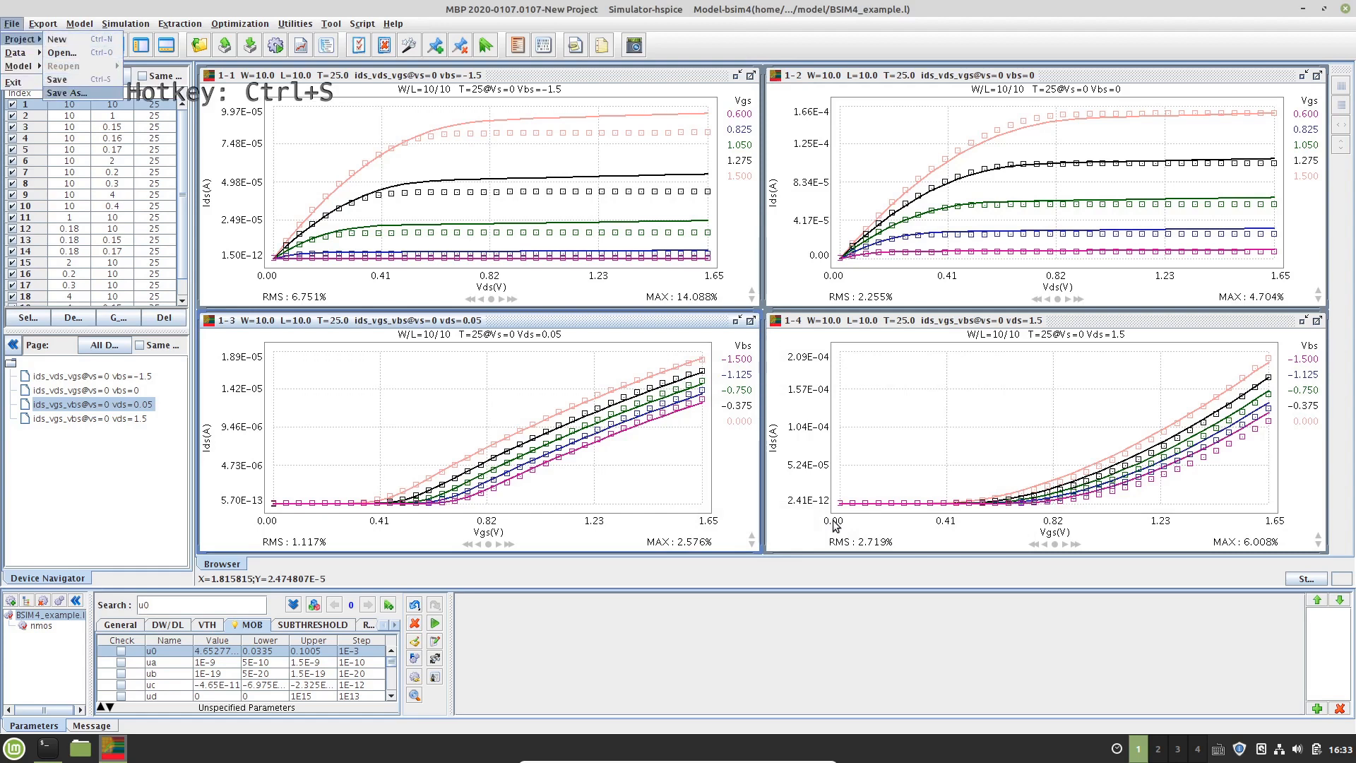
pyautogui.press('Up')
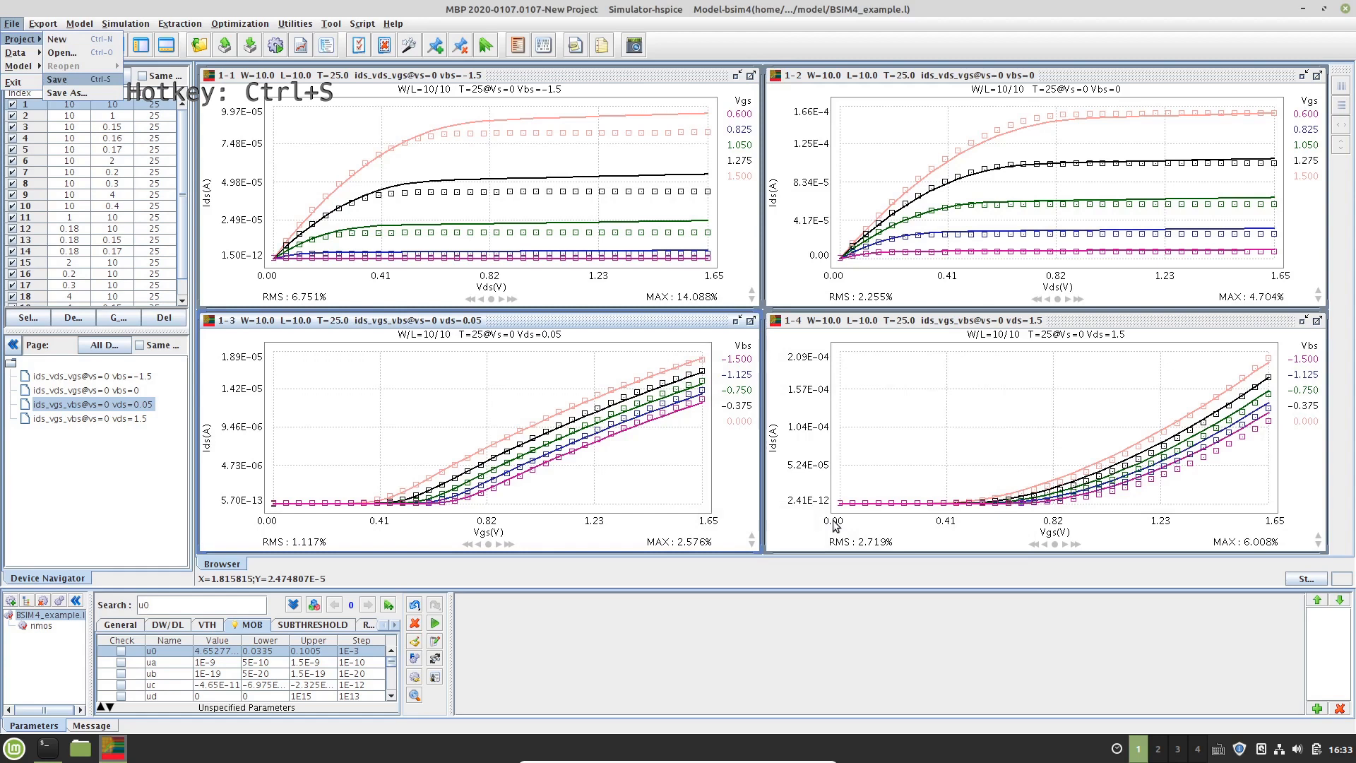
pyautogui.press('Return')
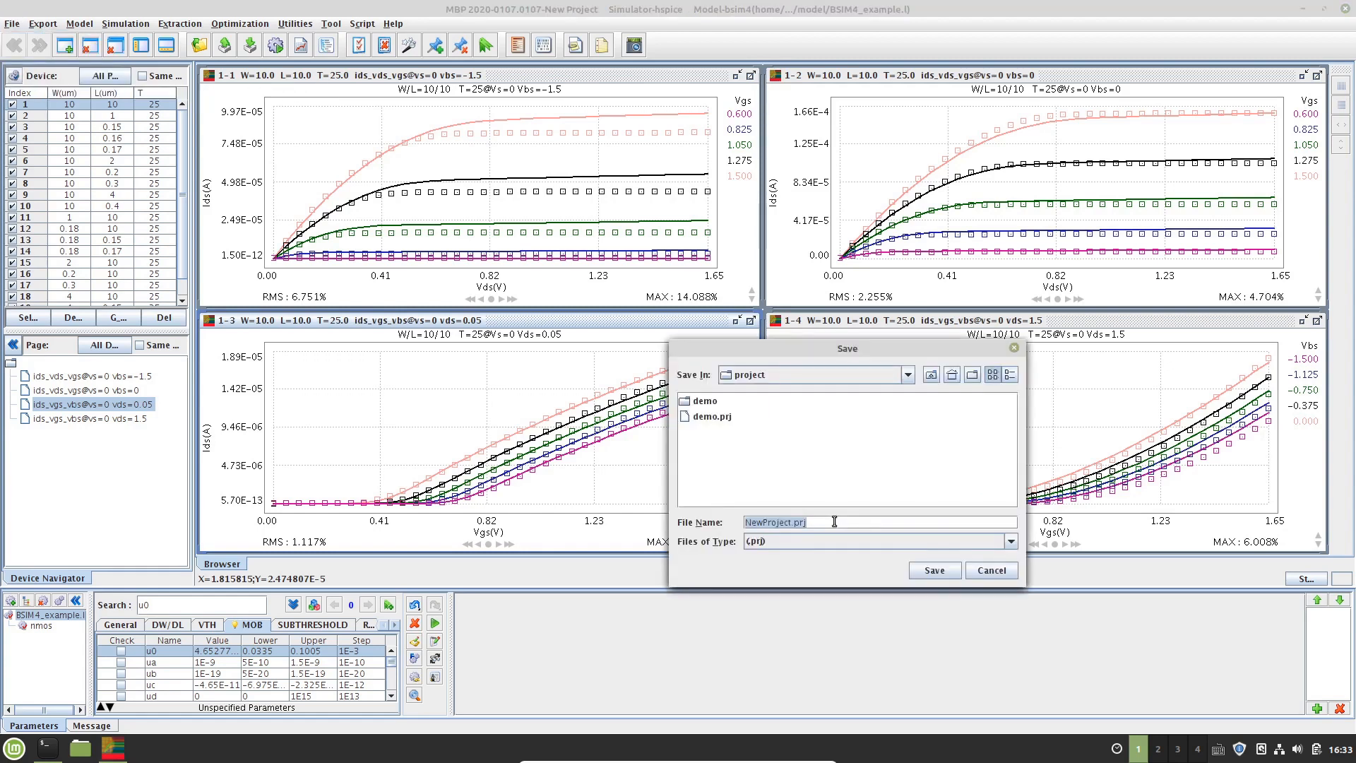
pyautogui.click(834, 522)
pyautogui.click(998, 568)
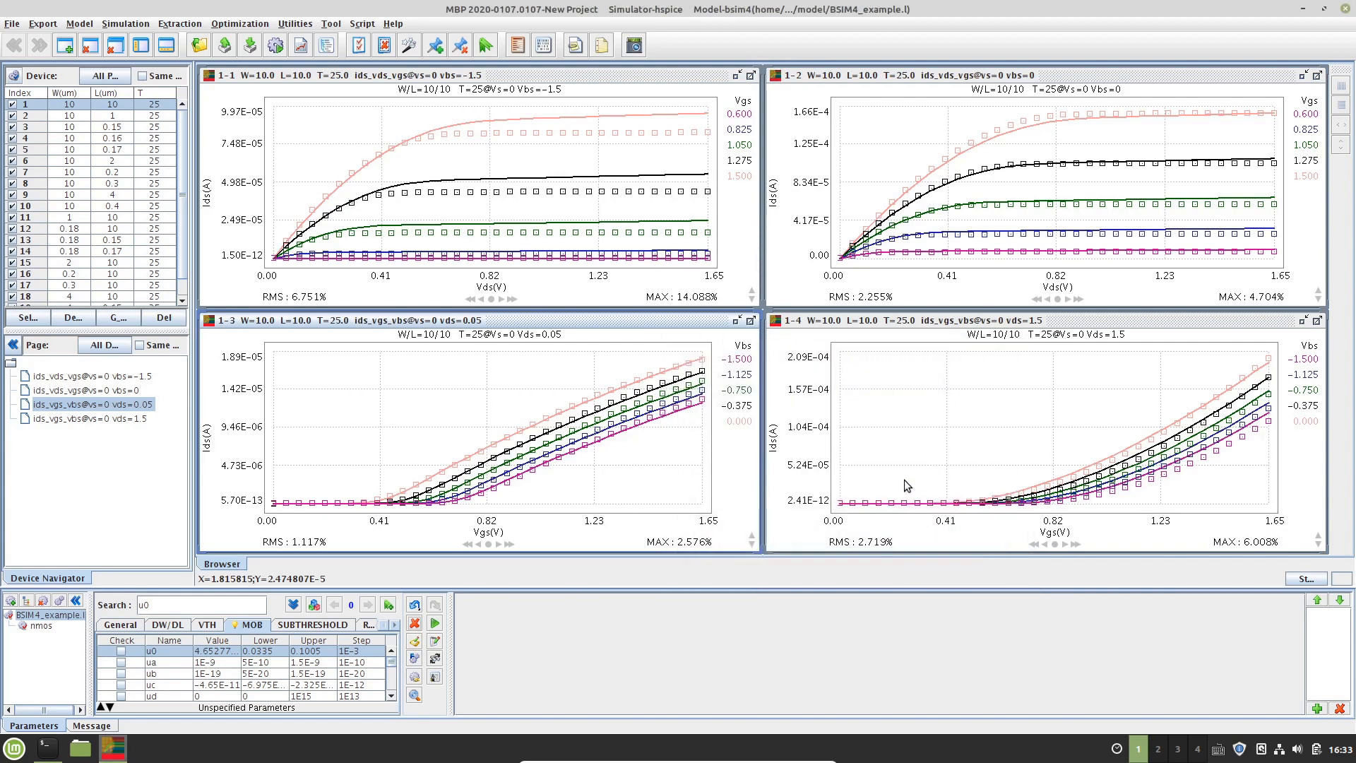